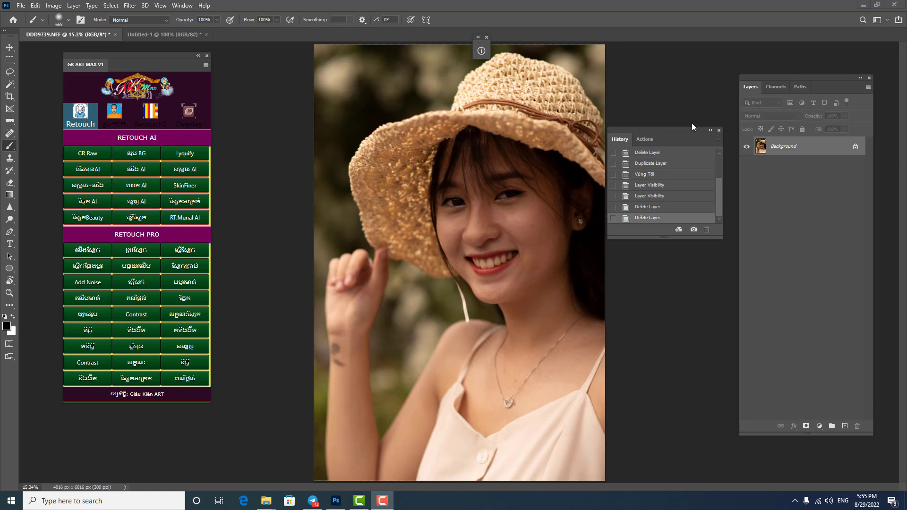
# Step: Rearrange the History and GK ART MAX panels and show the plugin's crop and print-size tools
pyautogui.moveTo(693, 132); pyautogui.dragTo(696, 87)
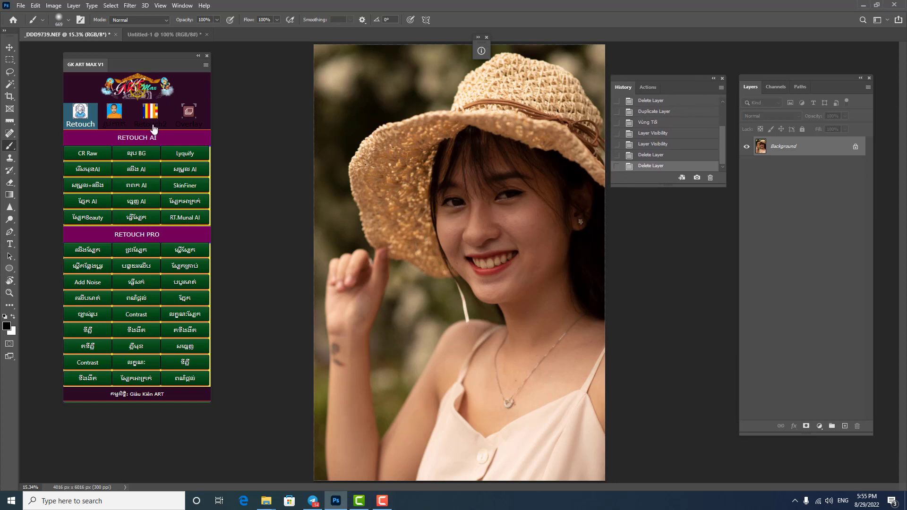
pyautogui.moveTo(165, 58); pyautogui.dragTo(155, 64)
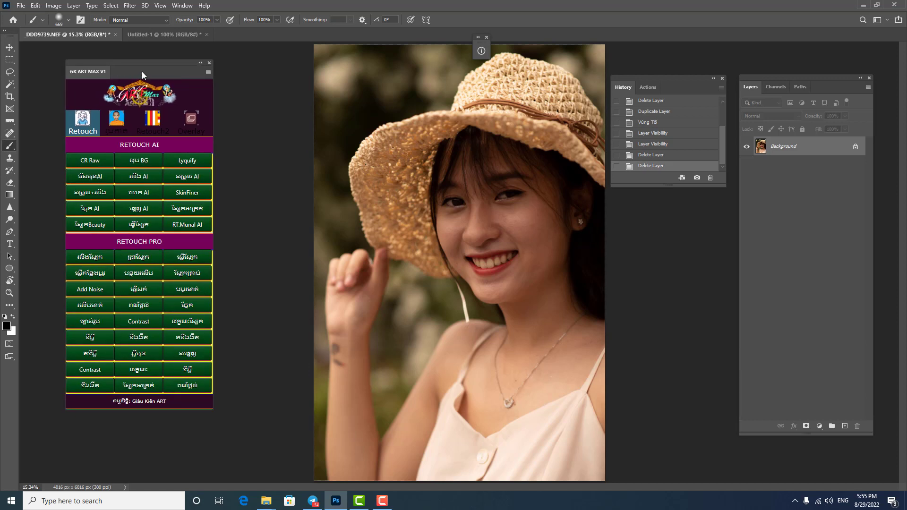
pyautogui.moveTo(141, 68); pyautogui.dragTo(126, 66)
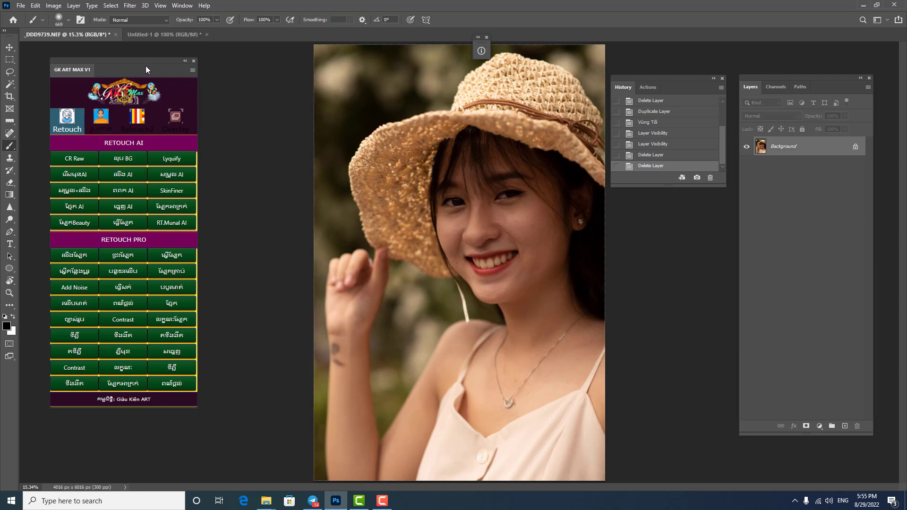
pyautogui.moveTo(145, 67); pyautogui.dragTo(174, 70)
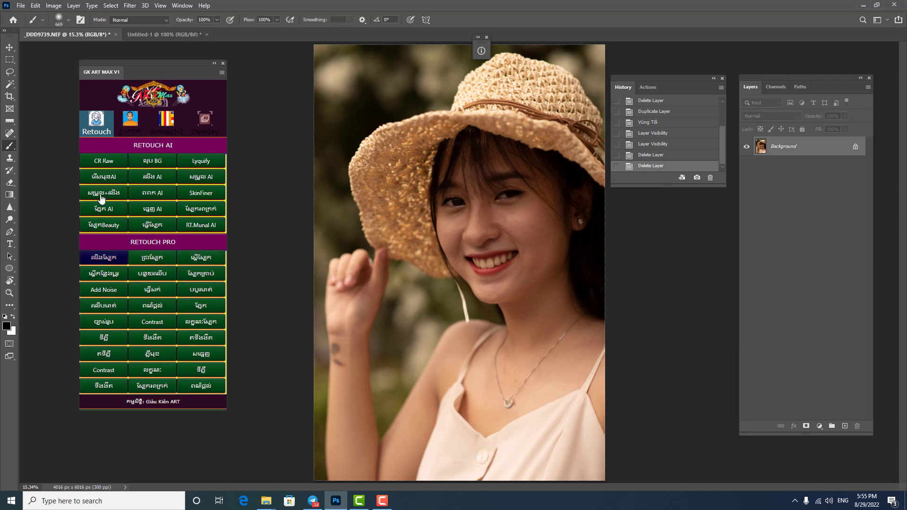
pyautogui.moveTo(186, 69); pyautogui.dragTo(195, 68)
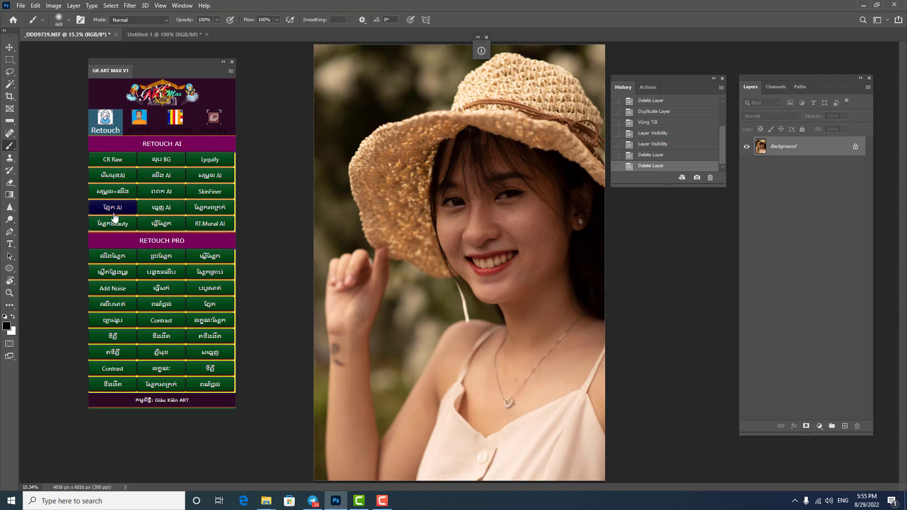
pyautogui.click(136, 129)
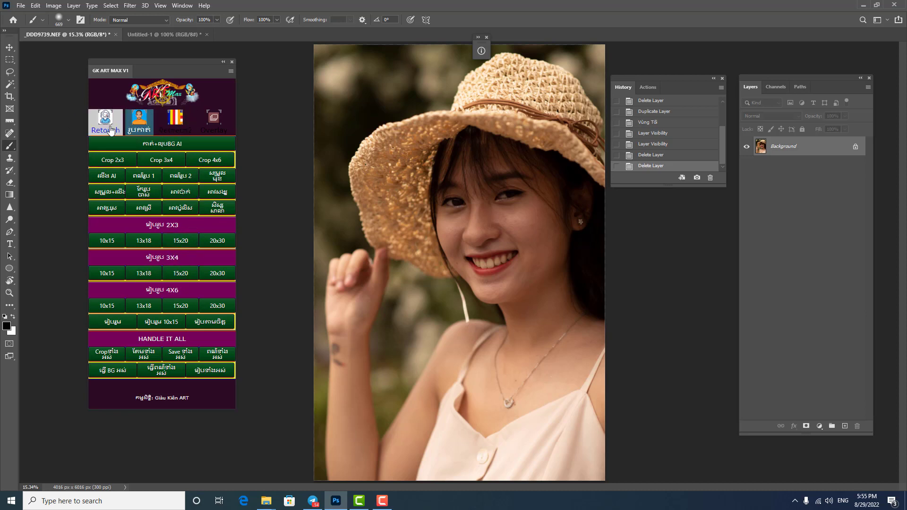
# Step: Browse the GK ART MAX Retouch2 and Overlay tabs, then return to the Retouch tab
pyautogui.click(174, 128)
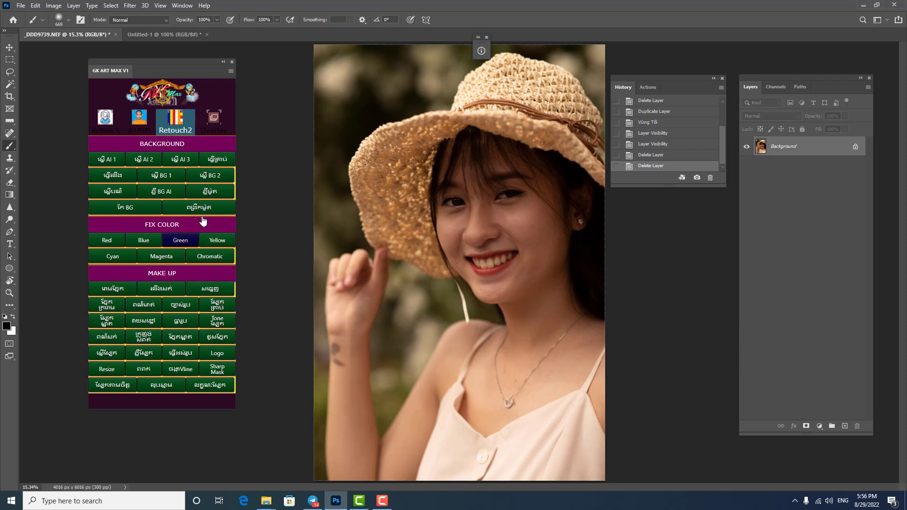
pyautogui.click(216, 123)
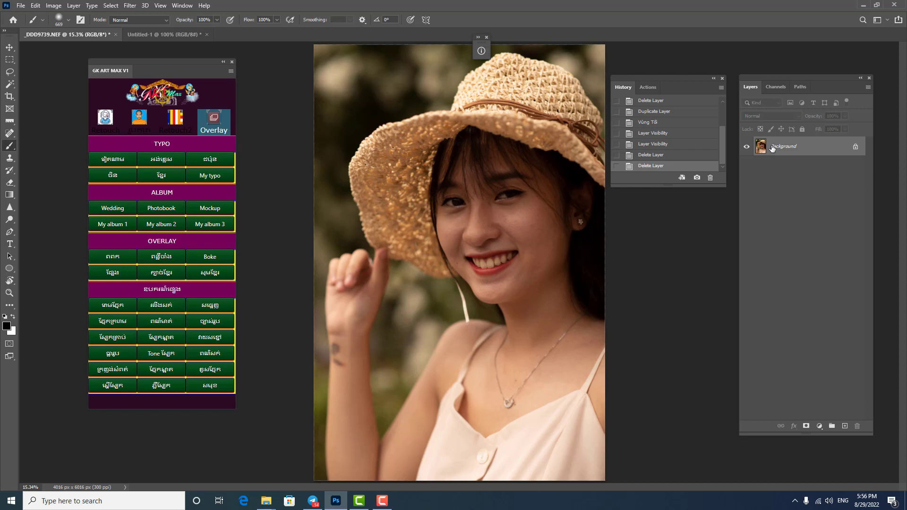
pyautogui.click(102, 125)
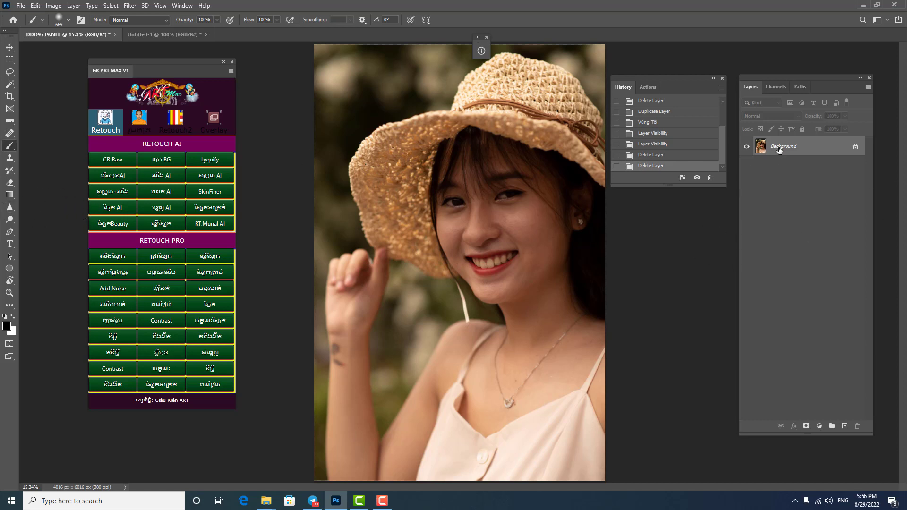
# Step: Revert the portrait to the _DDD9739.NEF opening snapshot in the History panel
pyautogui.scroll(5, 658, 144)
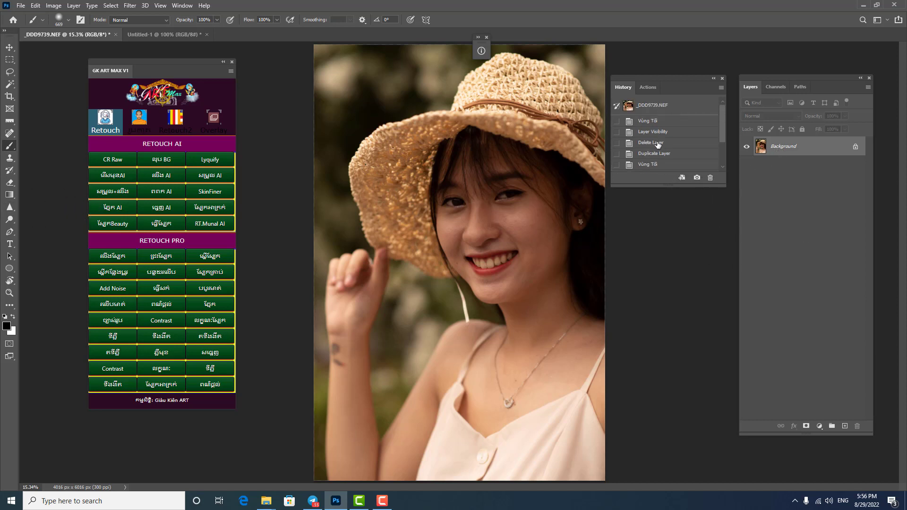
pyautogui.click(659, 108)
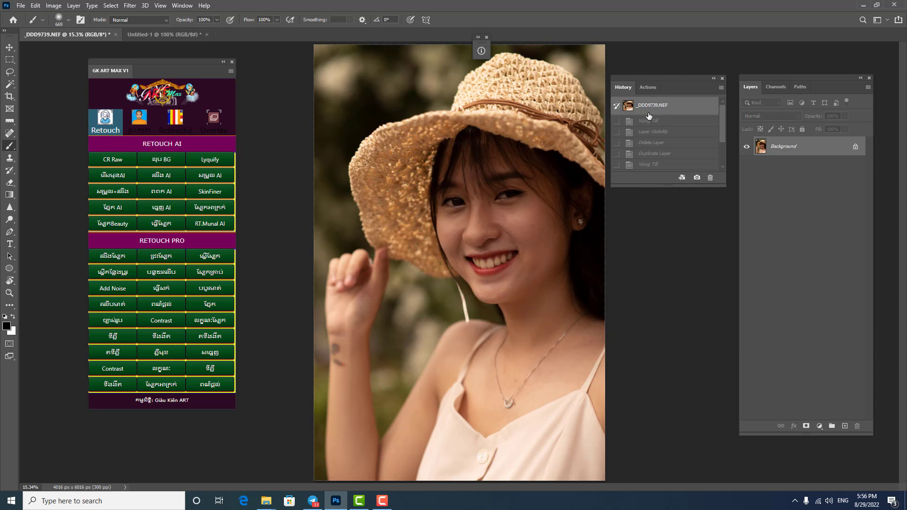
pyautogui.click(114, 225)
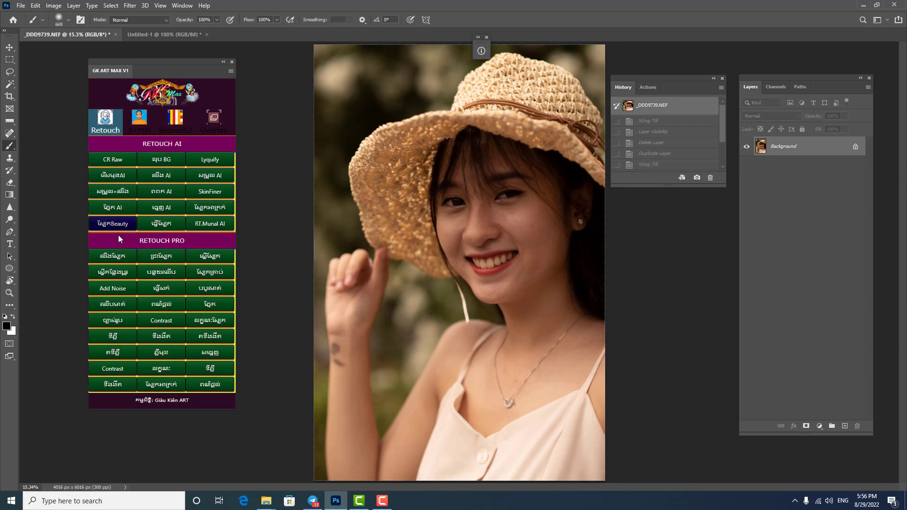
# Step: Apply the Vùng Tối adjustment at 19% Cường độ after checking the preview on and off
pyautogui.click(120, 390)
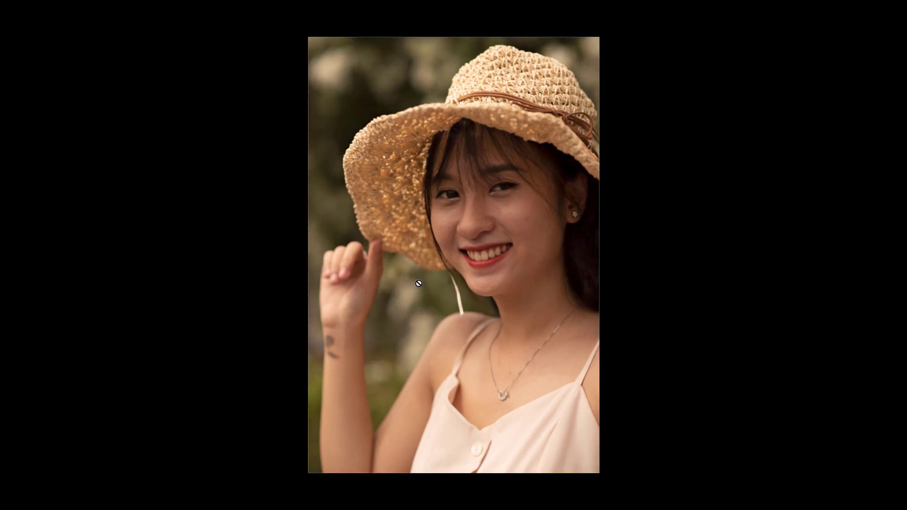
pyautogui.moveTo(472, 187); pyautogui.dragTo(339, 136)
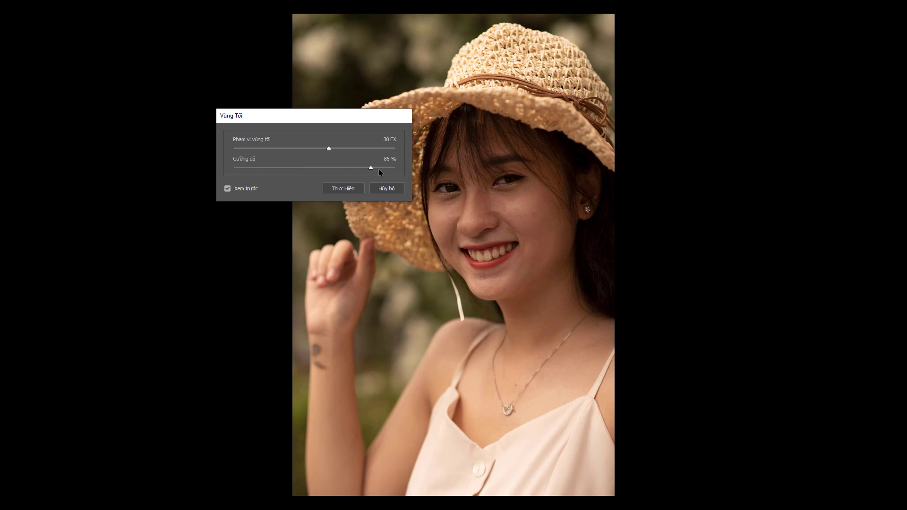
pyautogui.moveTo(379, 168); pyautogui.dragTo(388, 169)
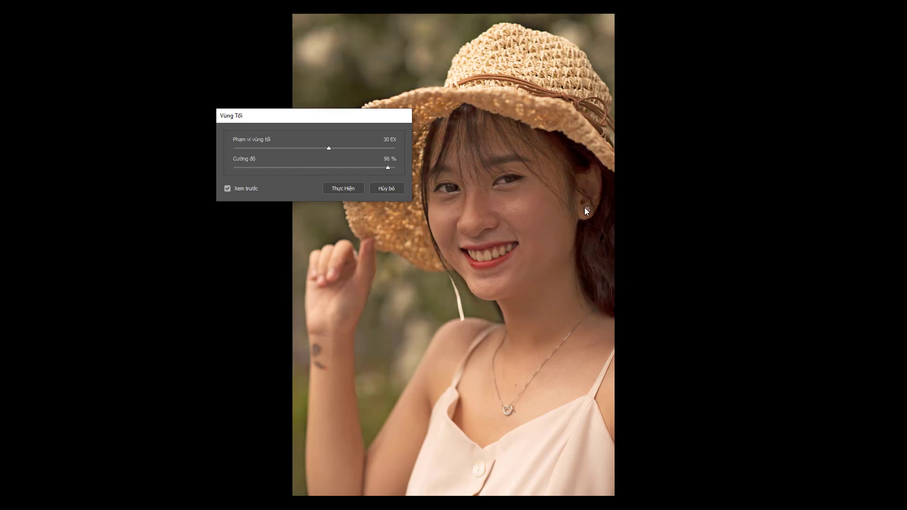
pyautogui.moveTo(384, 168); pyautogui.dragTo(265, 168)
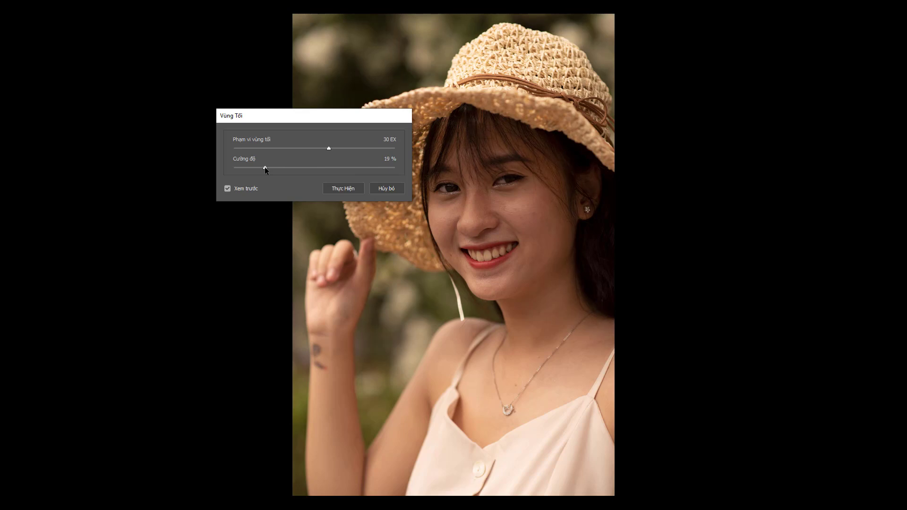
pyautogui.click(228, 189)
pyautogui.click(227, 189)
pyautogui.click(227, 188)
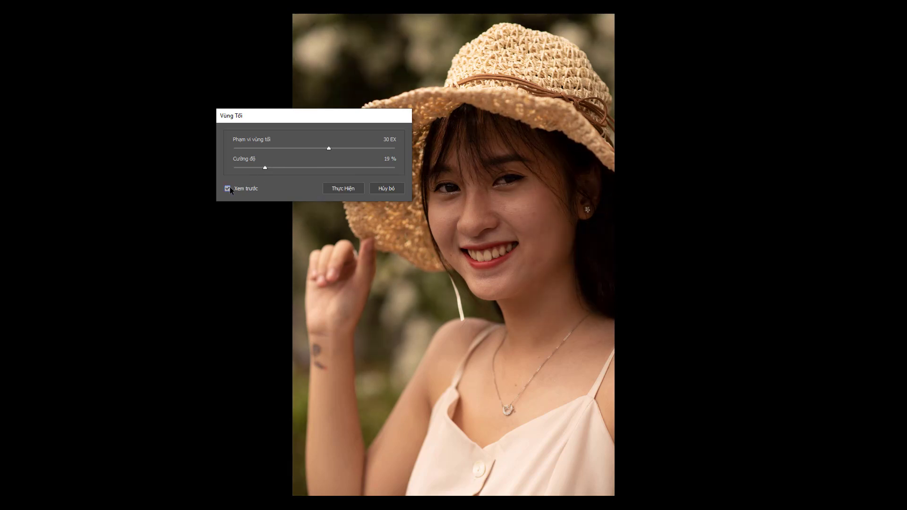
pyautogui.click(347, 190)
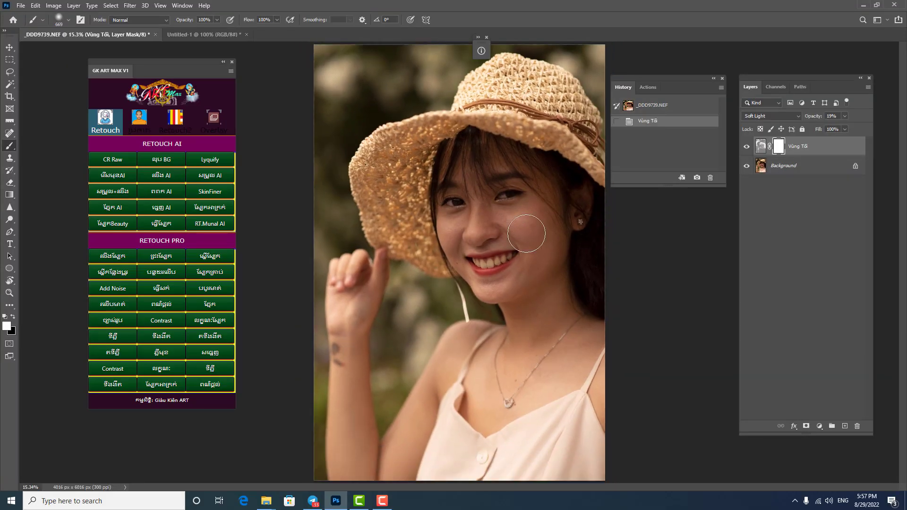
# Step: Duplicate Background and merge the copy with Vùng Tối via Ctrl+E, comparing visibility
pyautogui.click(747, 147)
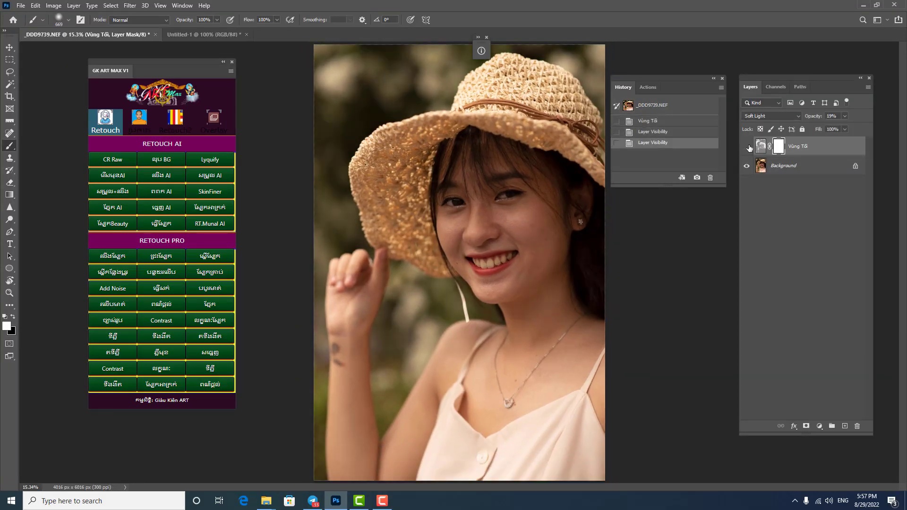
pyautogui.click(747, 147)
pyautogui.click(747, 147)
pyautogui.moveTo(784, 166); pyautogui.dragTo(844, 426)
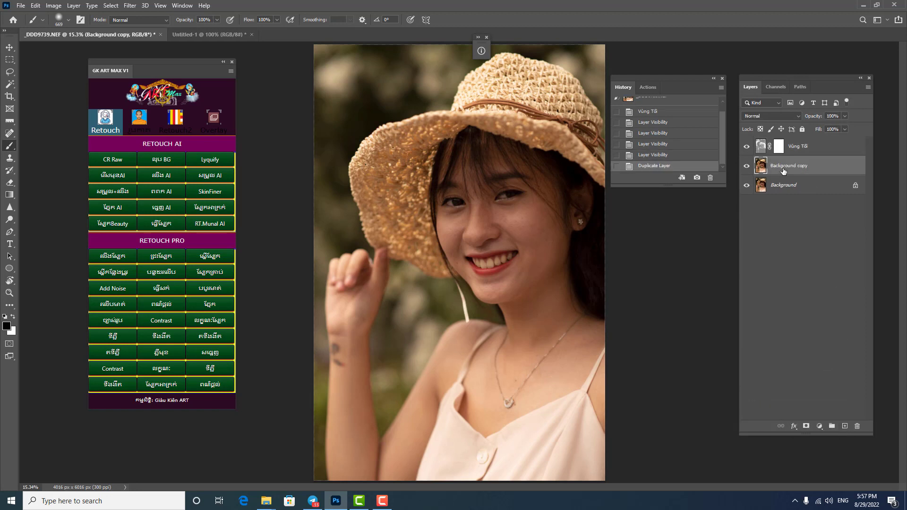
pyautogui.click(747, 147)
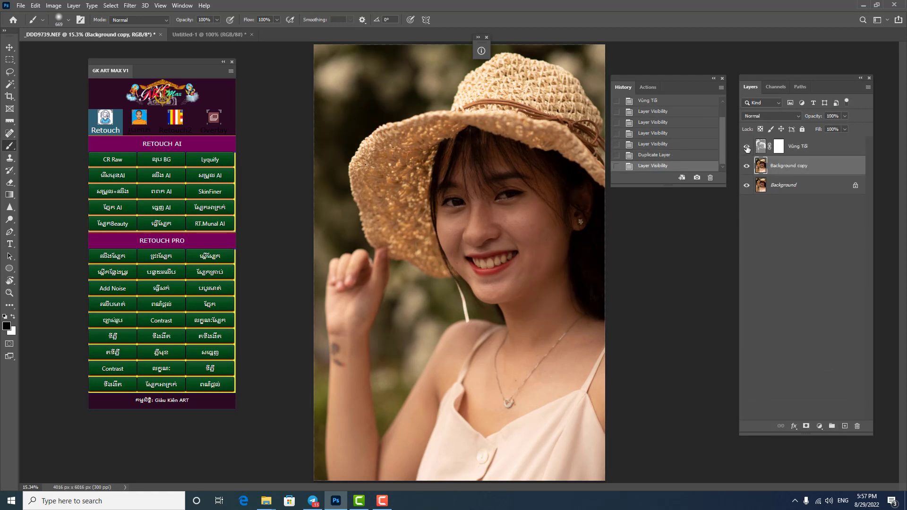
pyautogui.keyDown('ctrl'); pyautogui.click(803, 148); pyautogui.keyUp('ctrl')
pyautogui.hotkey('ctrl', 'e')
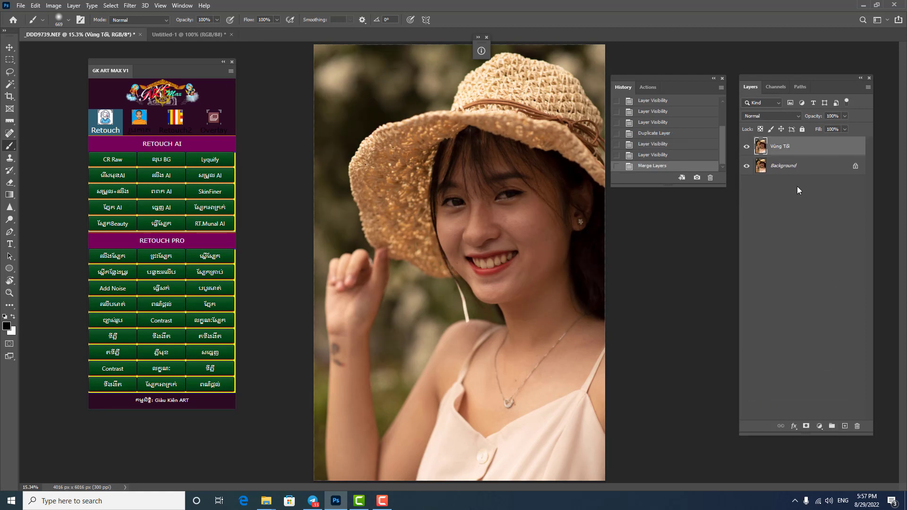
pyautogui.click(746, 146)
# Step: Apply Camera Raw Temperature -8, Shadows +11, Whites +11 to Vùng Tối after a before/after check
pyautogui.click(111, 160)
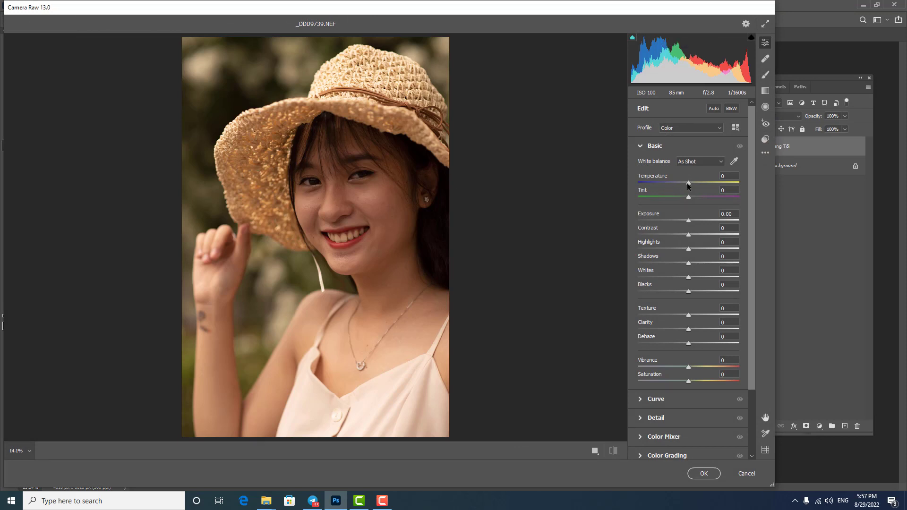
pyautogui.moveTo(688, 185); pyautogui.dragTo(683, 185)
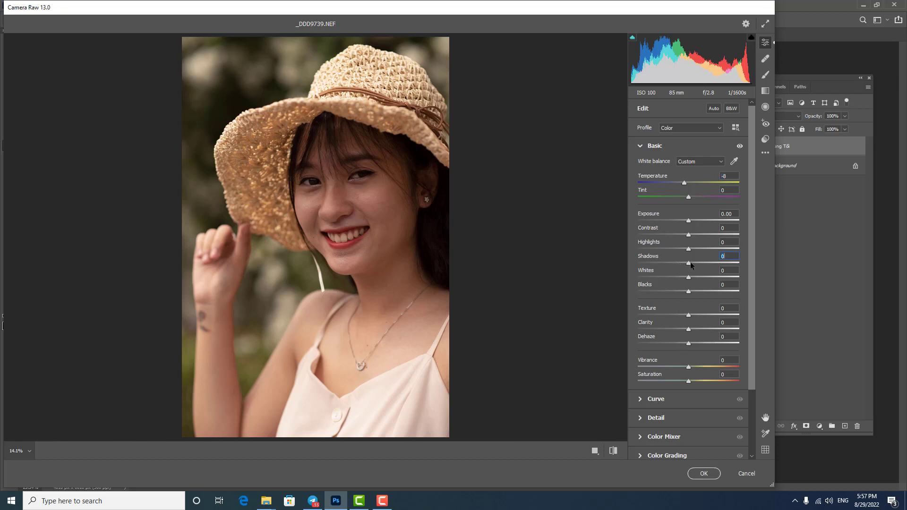
pyautogui.moveTo(690, 265); pyautogui.dragTo(696, 263)
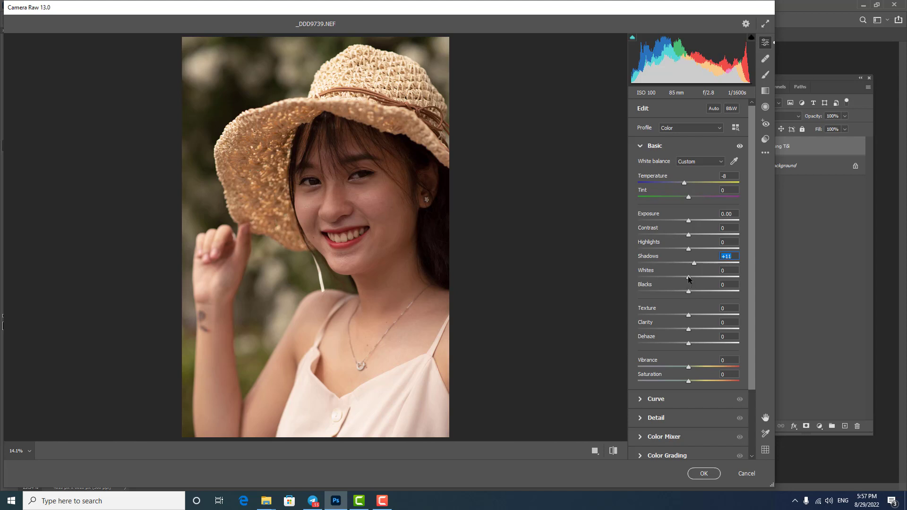
pyautogui.moveTo(688, 278)
pyautogui.mouseDown()
pyautogui.moveTo(662, 273)
pyautogui.moveTo(693, 274)
pyautogui.mouseUp()
pyautogui.click(613, 451)
pyautogui.click(613, 451)
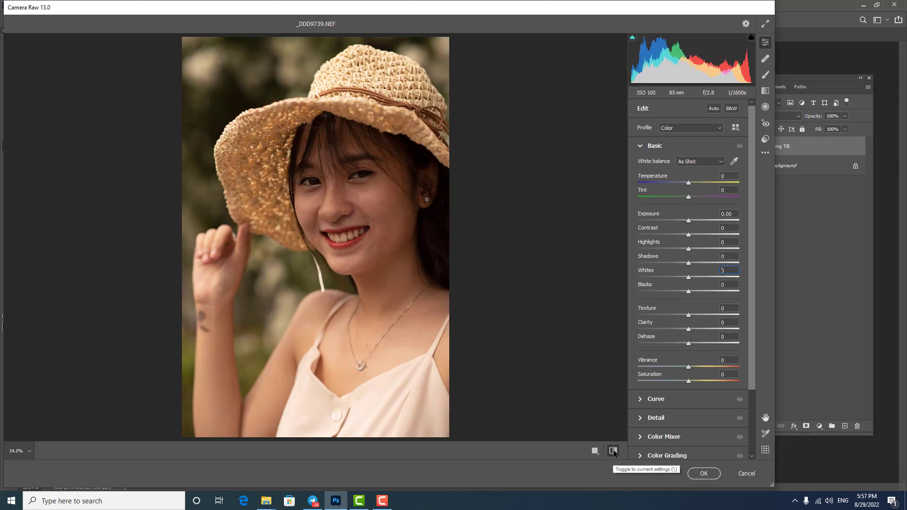
pyautogui.click(614, 451)
pyautogui.click(613, 451)
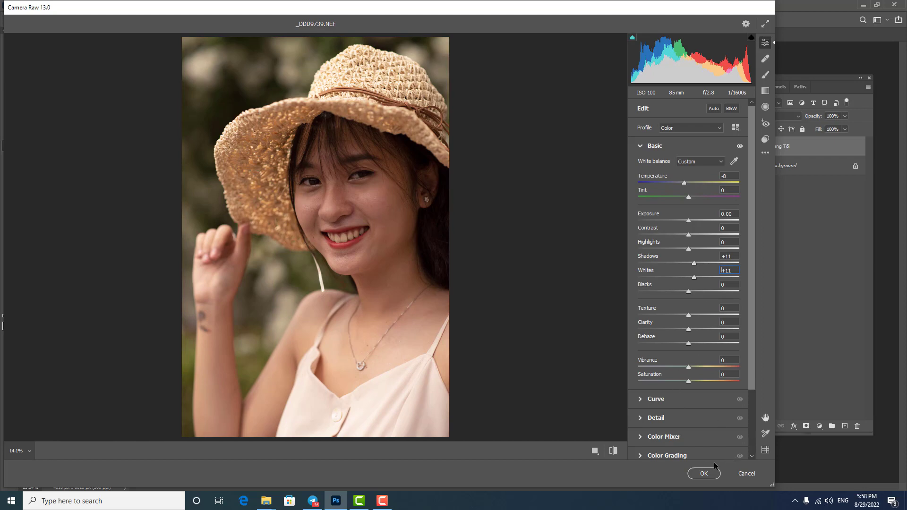
pyautogui.click(704, 473)
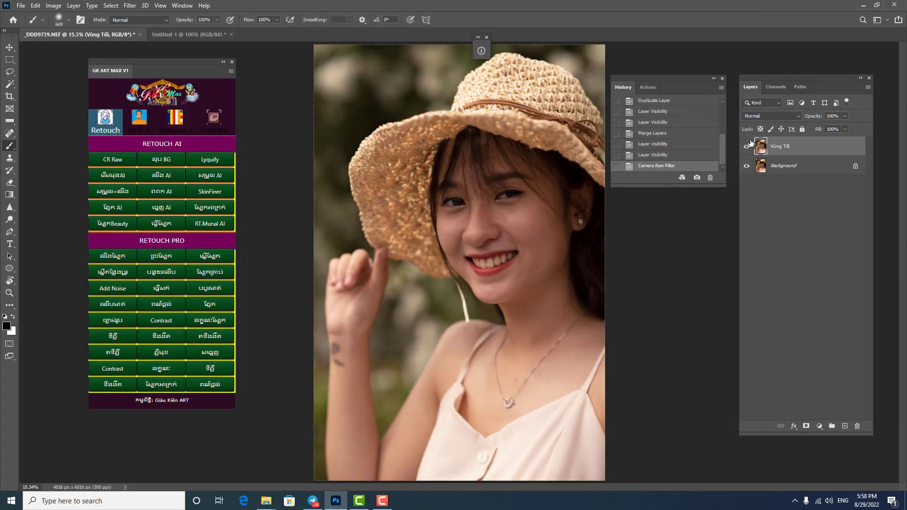
pyautogui.click(747, 146)
pyautogui.click(747, 147)
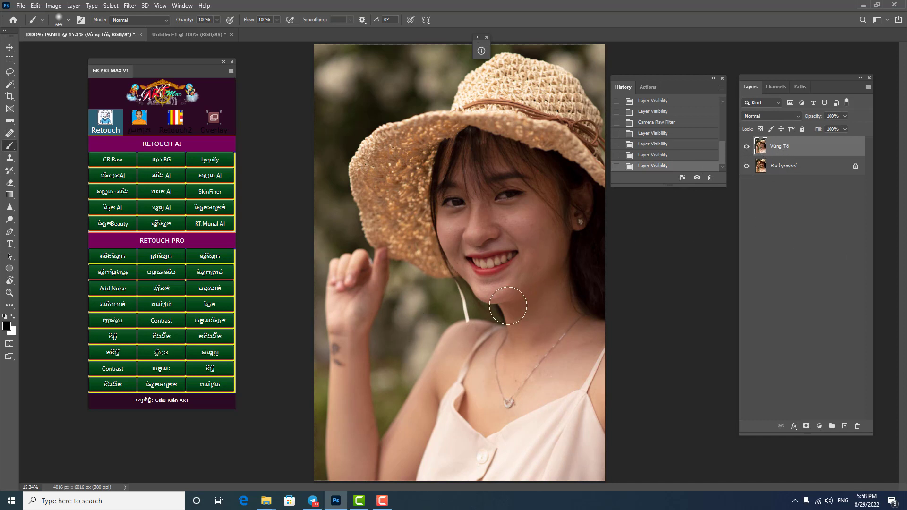
pyautogui.keyDown('ctrl'); pyautogui.click(537, 246); pyautogui.keyUp('ctrl')
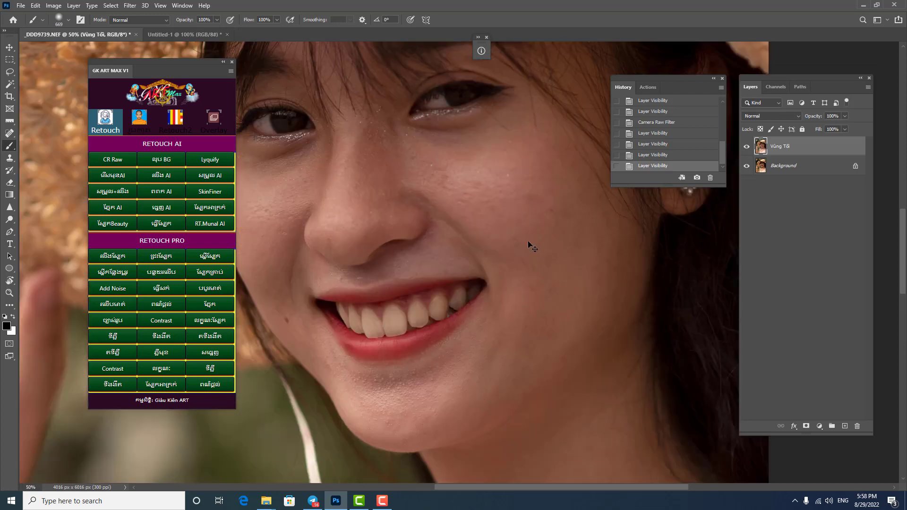
pyautogui.moveTo(528, 240); pyautogui.dragTo(507, 237)
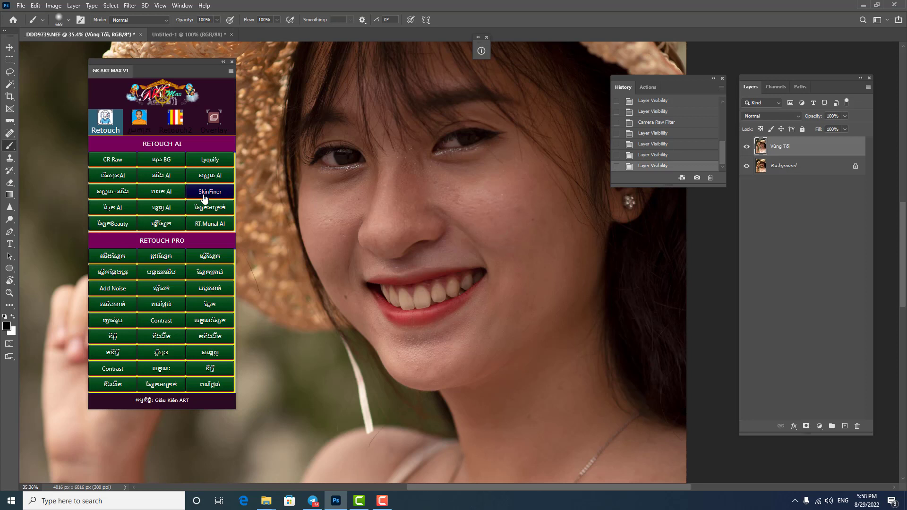
# Step: Run the plugin's Skin Cleaner and open its black layer mask's properties
pyautogui.click(165, 261)
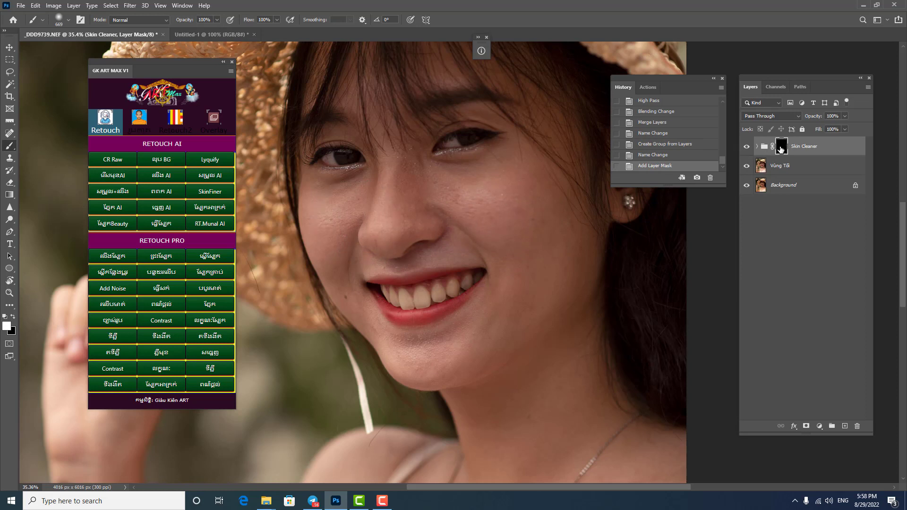
pyautogui.doubleClick(780, 148)
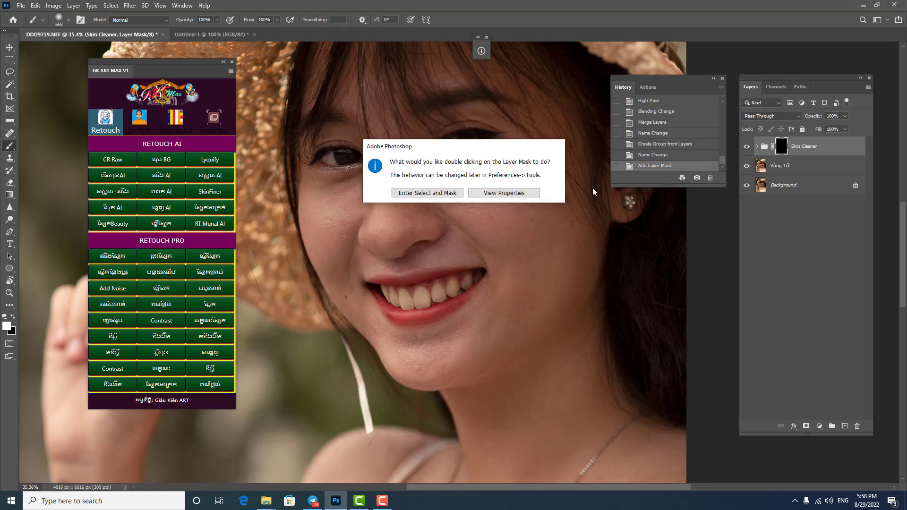
pyautogui.click(538, 194)
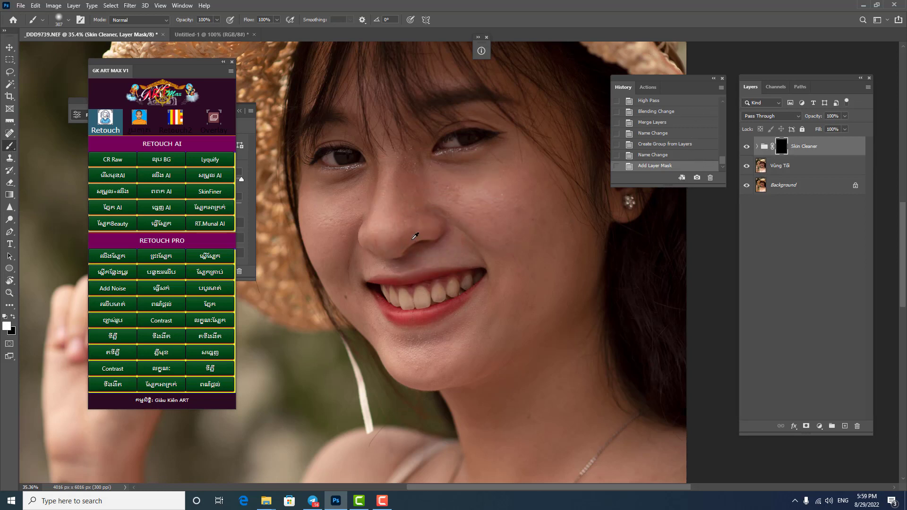
# Step: Paint white on the Skin Cleaner mask at 34% opacity over the nose and cheeks
pyautogui.keyDown('alt'); pyautogui.rightClick(394, 186); pyautogui.keyUp('alt')
pyautogui.moveTo(394, 193); pyautogui.dragTo(395, 208)
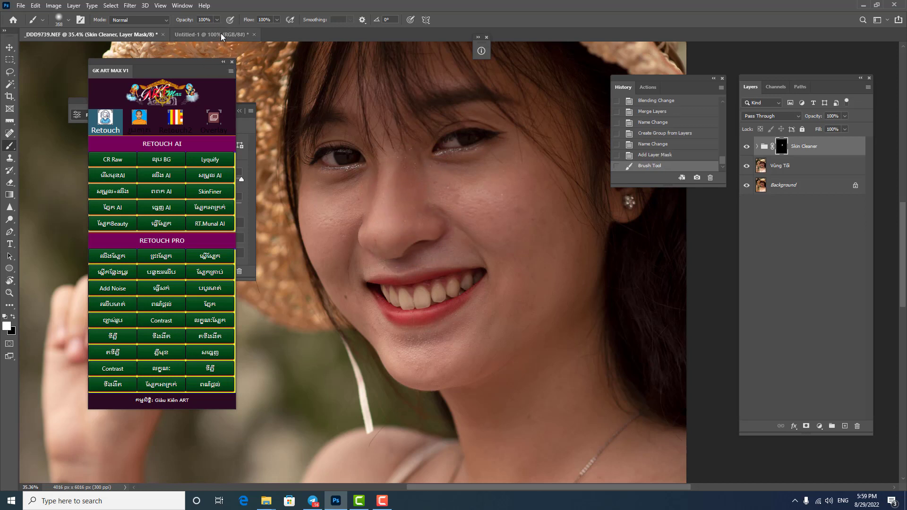
pyautogui.click(217, 19)
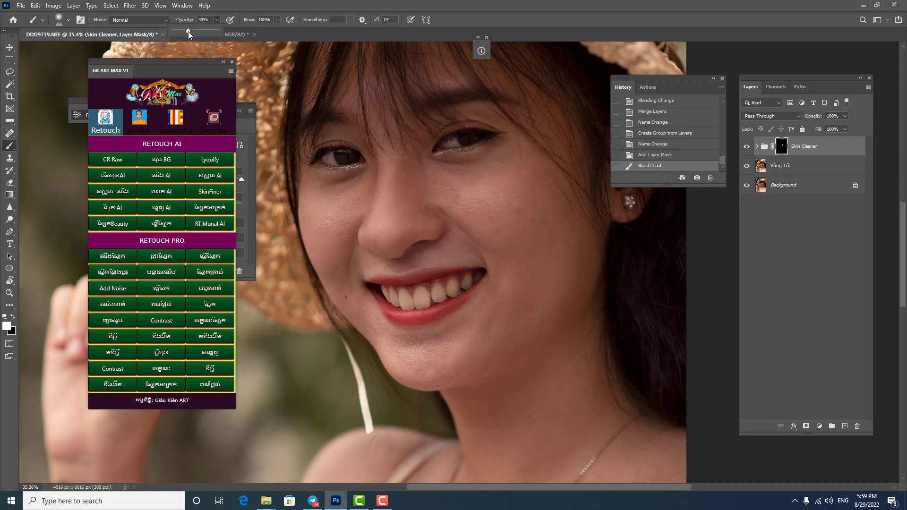
pyautogui.moveTo(334, 243)
pyautogui.mouseDown()
pyautogui.moveTo(330, 192)
pyautogui.moveTo(375, 177)
pyautogui.mouseUp()
pyautogui.moveTo(385, 139); pyautogui.dragTo(384, 160)
pyautogui.moveTo(384, 240); pyautogui.dragTo(388, 216)
pyautogui.moveTo(498, 211); pyautogui.dragTo(477, 199)
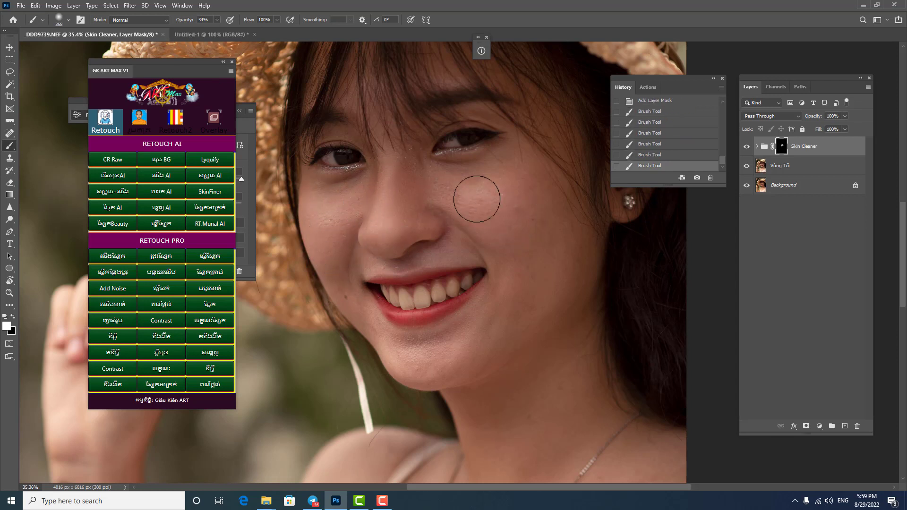
pyautogui.moveTo(523, 285); pyautogui.dragTo(540, 205)
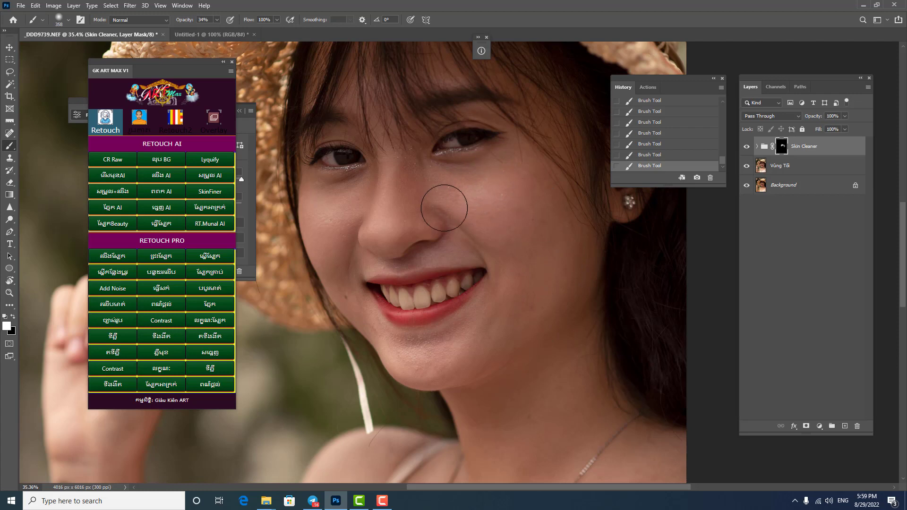
# Step: Move the plugin panel aside and close the mask Properties panel
pyautogui.scroll(1, 482, 232)
pyautogui.scroll(1, 522, 218)
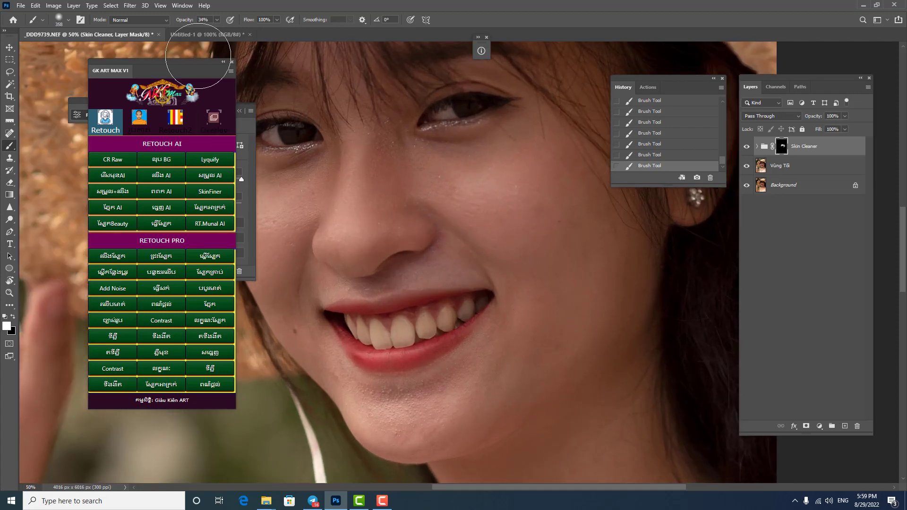
pyautogui.moveTo(196, 60); pyautogui.dragTo(106, 50)
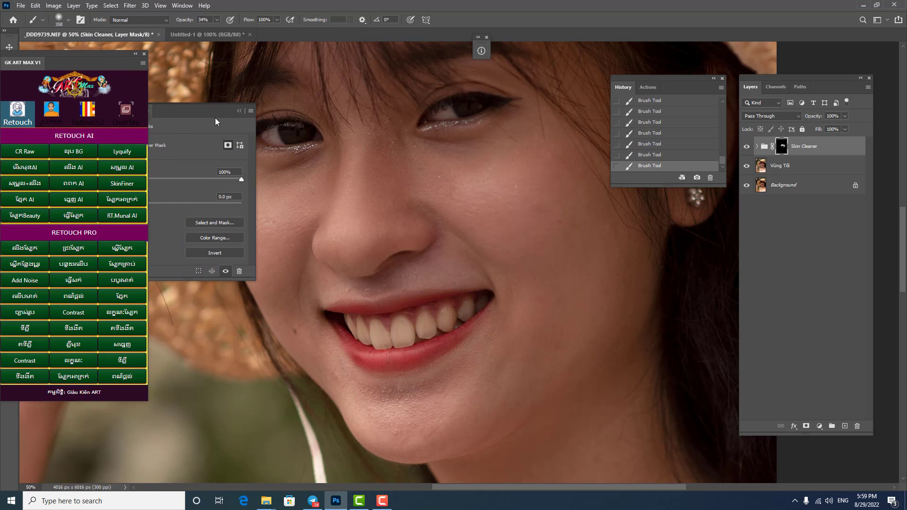
pyautogui.click(266, 113)
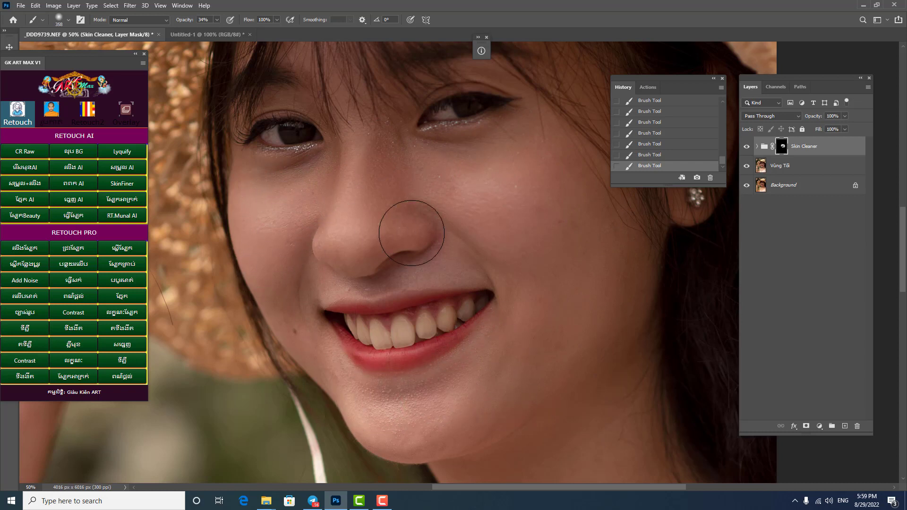
# Step: At 68% brush opacity, work down over the mouth, neck, necklace and shoulder
pyautogui.moveTo(356, 153); pyautogui.dragTo(416, 262)
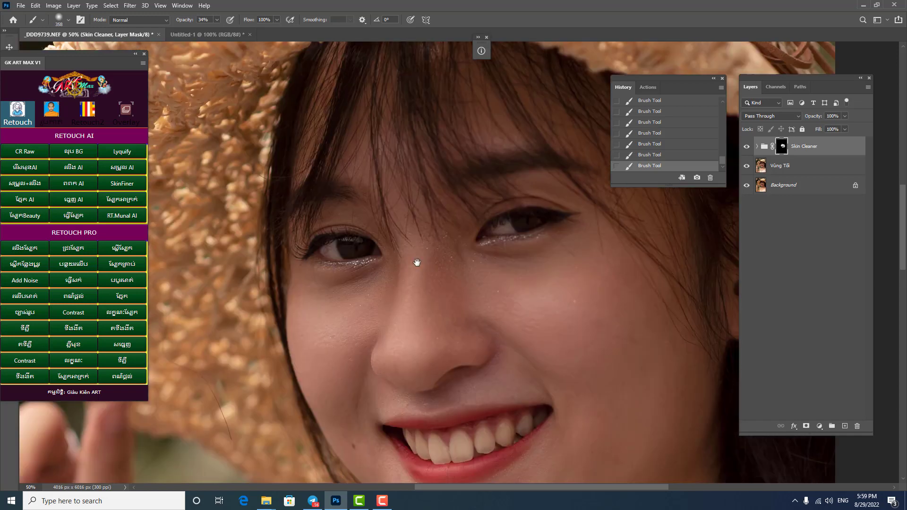
pyautogui.moveTo(643, 318); pyautogui.dragTo(510, 87)
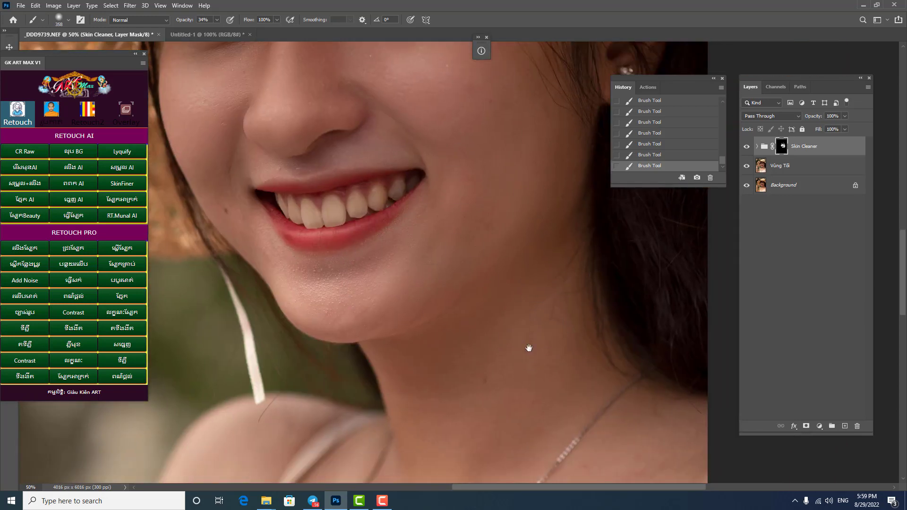
pyautogui.moveTo(529, 348); pyautogui.dragTo(505, 182)
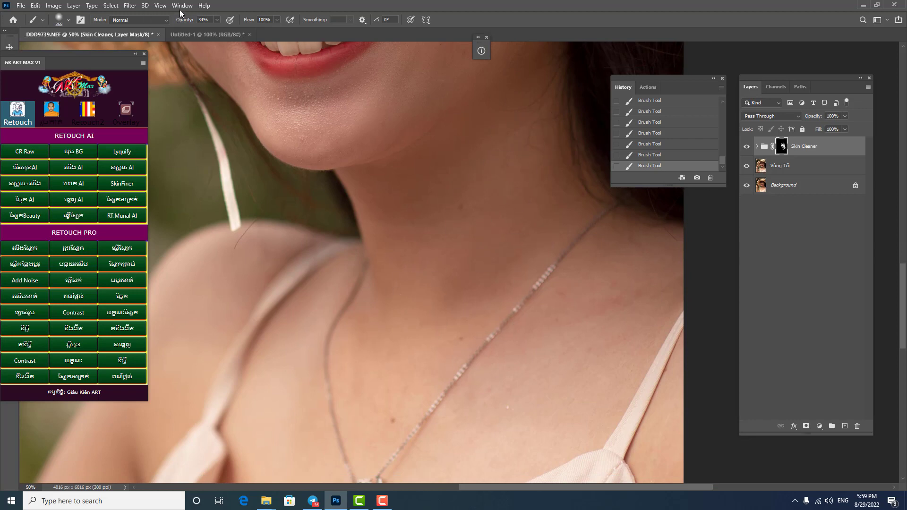
pyautogui.moveTo(219, 20); pyautogui.dragTo(238, 33)
pyautogui.moveTo(443, 452); pyautogui.dragTo(486, 173)
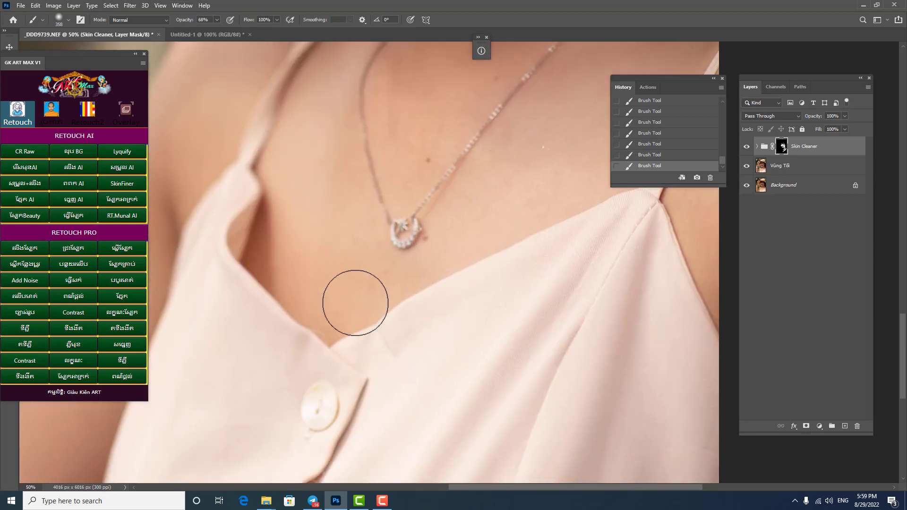
pyautogui.moveTo(300, 202); pyautogui.dragTo(481, 283)
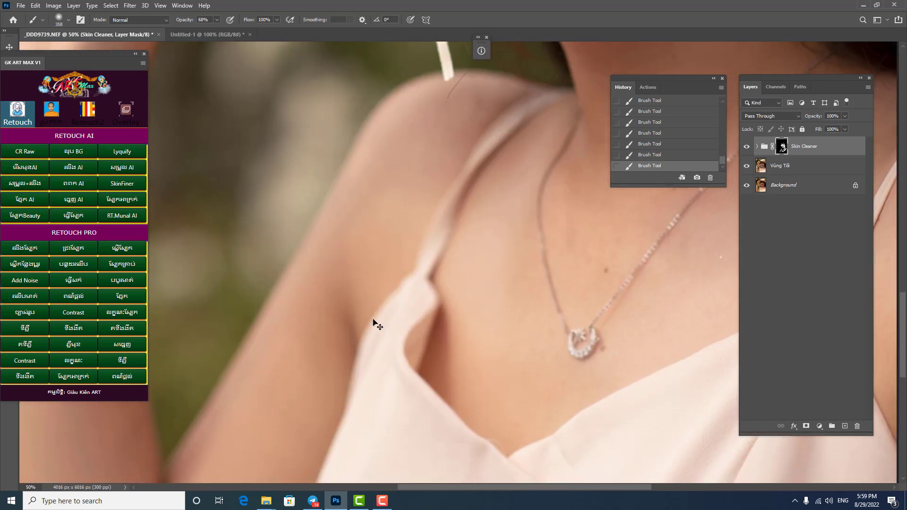
pyautogui.hscroll(1, 441, 298)
pyautogui.scroll(-5, 441, 299)
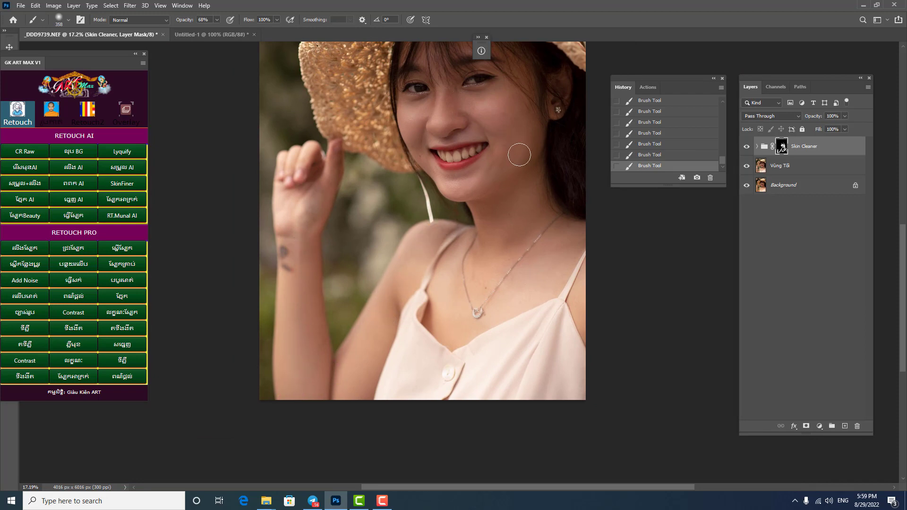
# Step: Zoom in on the face and toggle the Skin Cleaner group to compare the smoothing
pyautogui.click(512, 123)
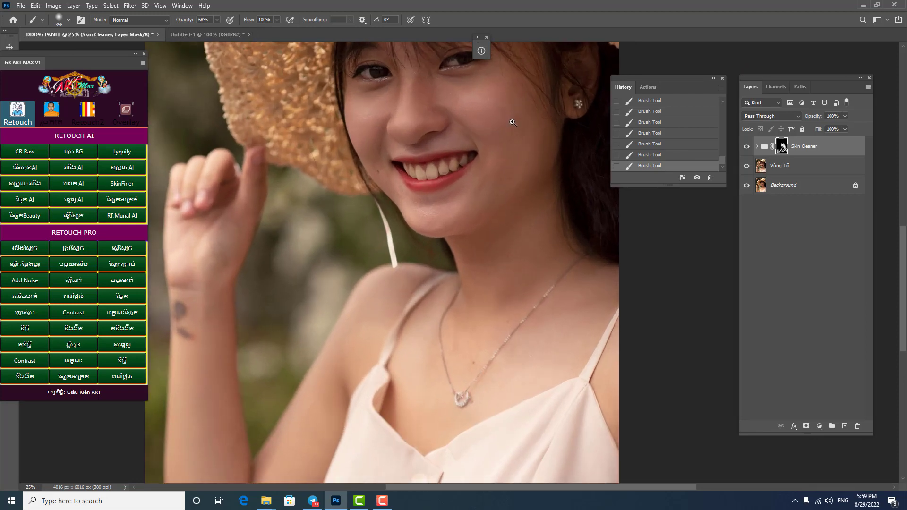
pyautogui.scroll(3, 516, 219)
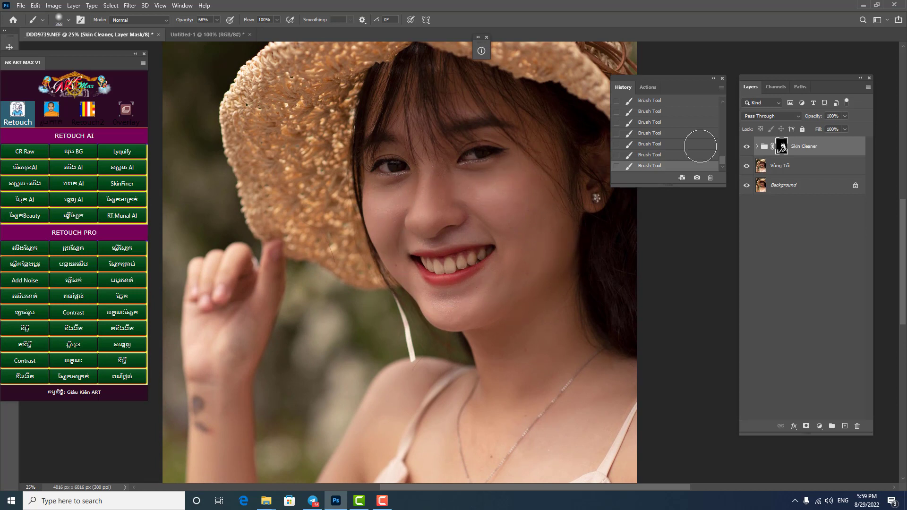
pyautogui.click(748, 150)
pyautogui.click(747, 147)
pyautogui.click(747, 147)
pyautogui.scroll(2, 551, 208)
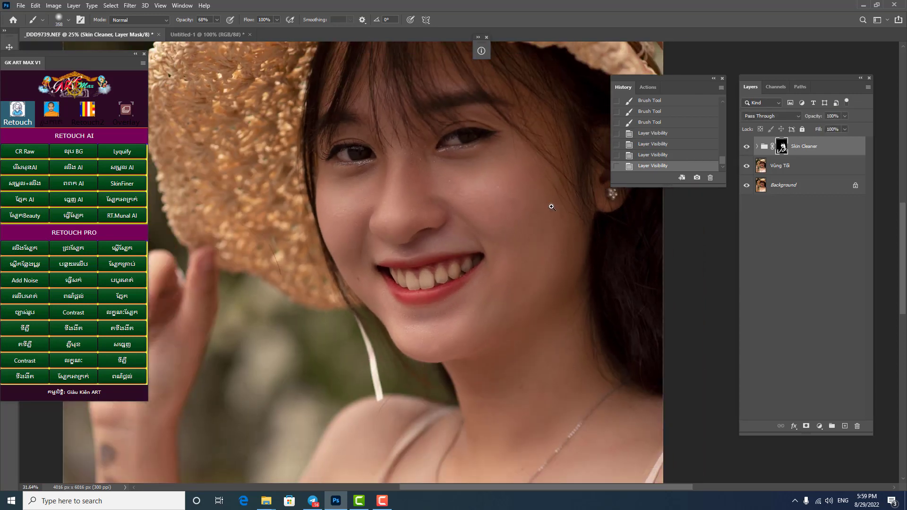
# Step: Add one more smoothing stroke, then merge Skin Cleaner and Vùng Tối with Ctrl+E
pyautogui.click(746, 148)
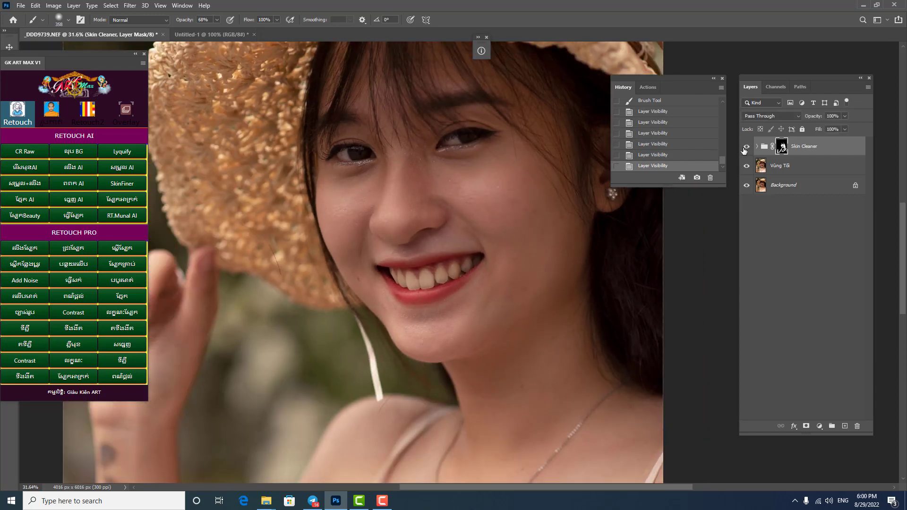
pyautogui.click(745, 149)
pyautogui.moveTo(506, 172); pyautogui.dragTo(486, 313)
pyautogui.click(811, 149)
pyautogui.keyDown('shift'); pyautogui.click(800, 164); pyautogui.keyUp('shift')
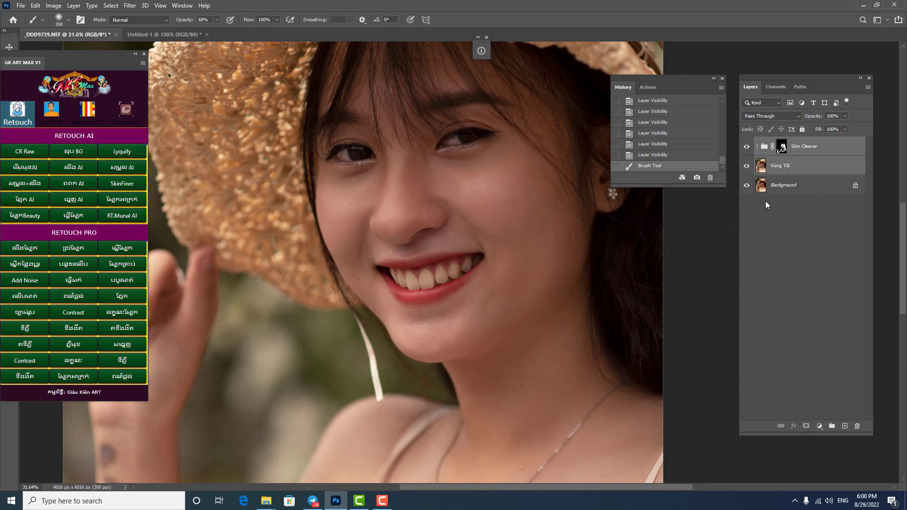
pyautogui.hotkey('ctrl', 'e')
# Step: Fit the photo with Ctrl+0 and toggle the merged Skin Cleaner layer to compare
pyautogui.moveTo(566, 239); pyautogui.dragTo(530, 226)
pyautogui.hotkey('ctrl', '0')
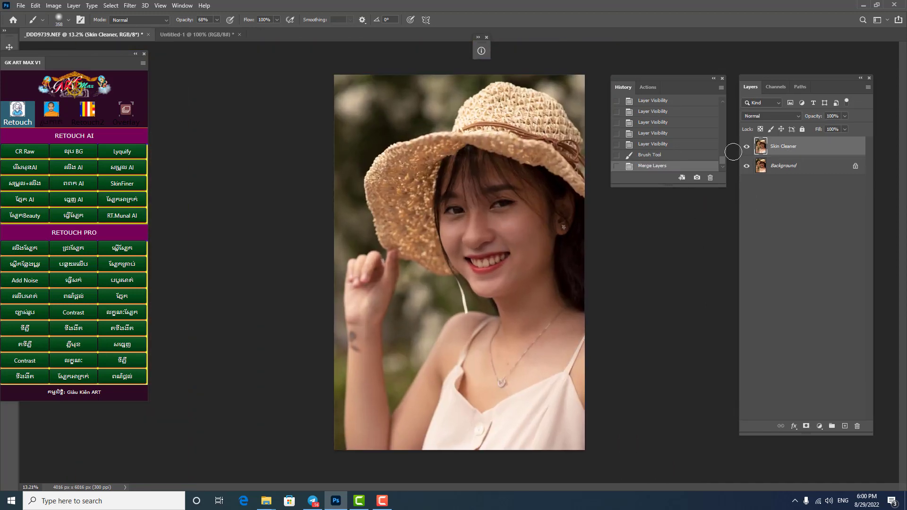
pyautogui.click(744, 149)
pyautogui.click(744, 150)
pyautogui.click(745, 149)
pyautogui.moveTo(466, 235); pyautogui.dragTo(704, 213)
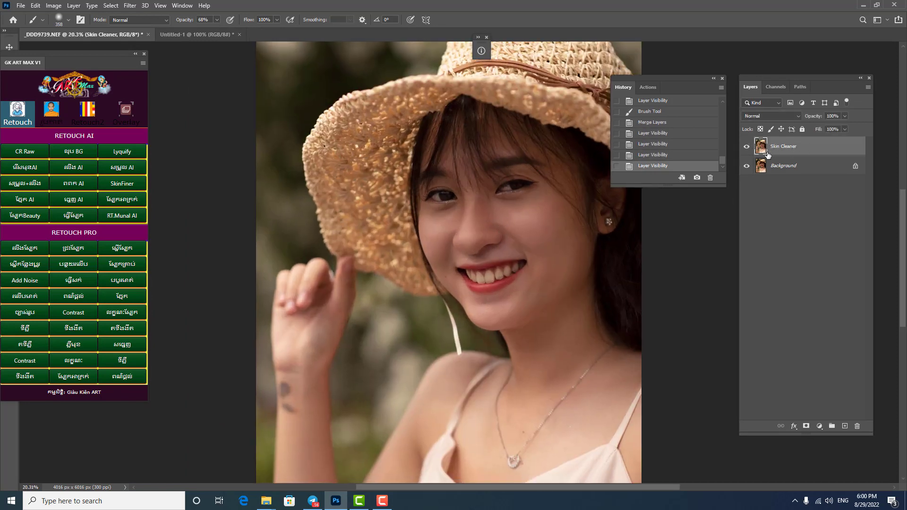
pyautogui.moveTo(568, 293); pyautogui.dragTo(550, 296)
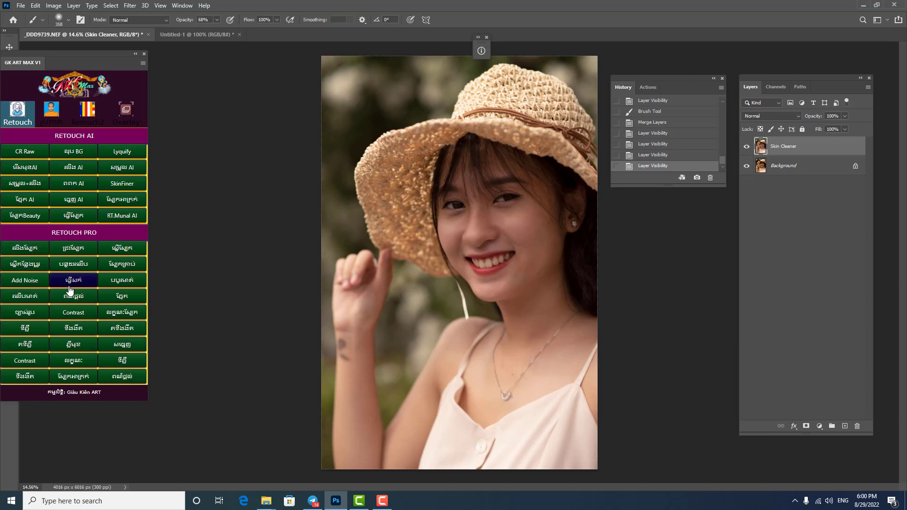
# Step: Add the Làm sáng mắt group and brighten cheeks and forehead with a ~793 px brush
pyautogui.click(73, 344)
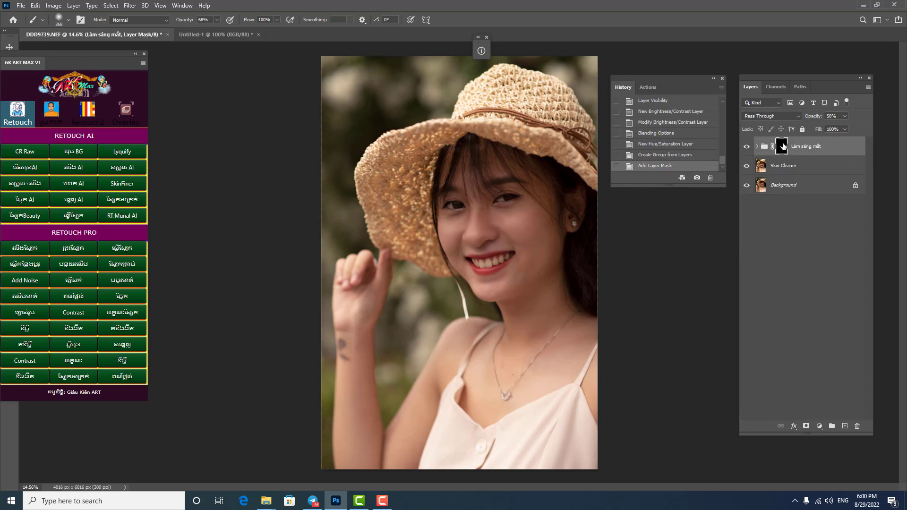
pyautogui.moveTo(526, 256); pyautogui.dragTo(549, 245)
pyautogui.moveTo(551, 209); pyautogui.dragTo(572, 210)
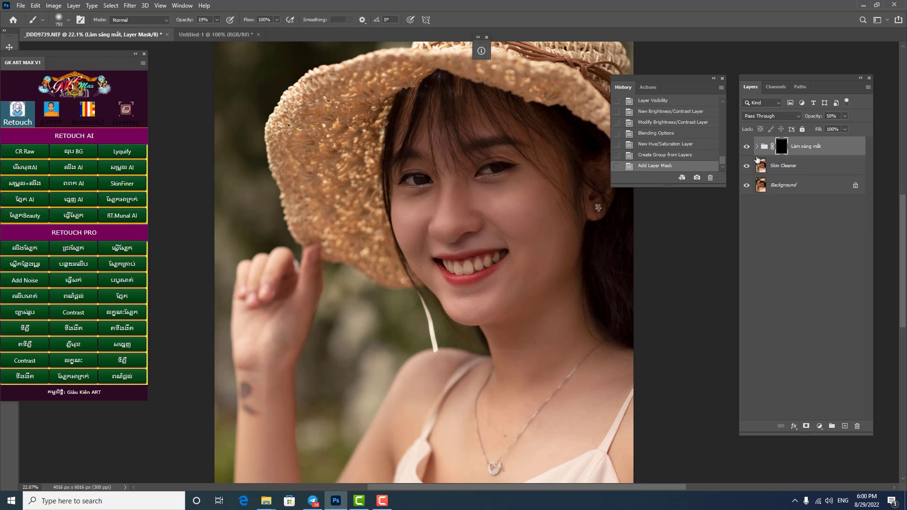
pyautogui.moveTo(527, 192); pyautogui.dragTo(543, 201)
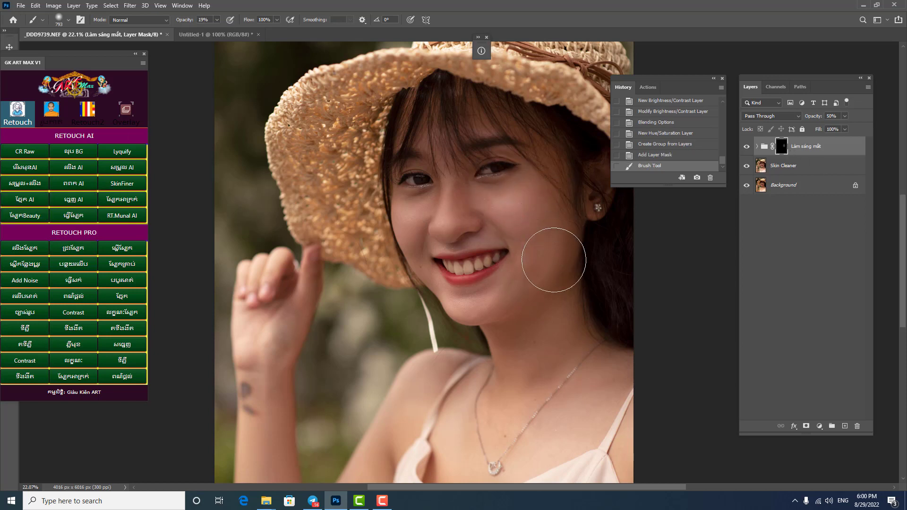
pyautogui.moveTo(546, 348); pyautogui.dragTo(562, 359)
pyautogui.moveTo(562, 359); pyautogui.dragTo(576, 370)
pyautogui.moveTo(576, 370); pyautogui.dragTo(591, 381)
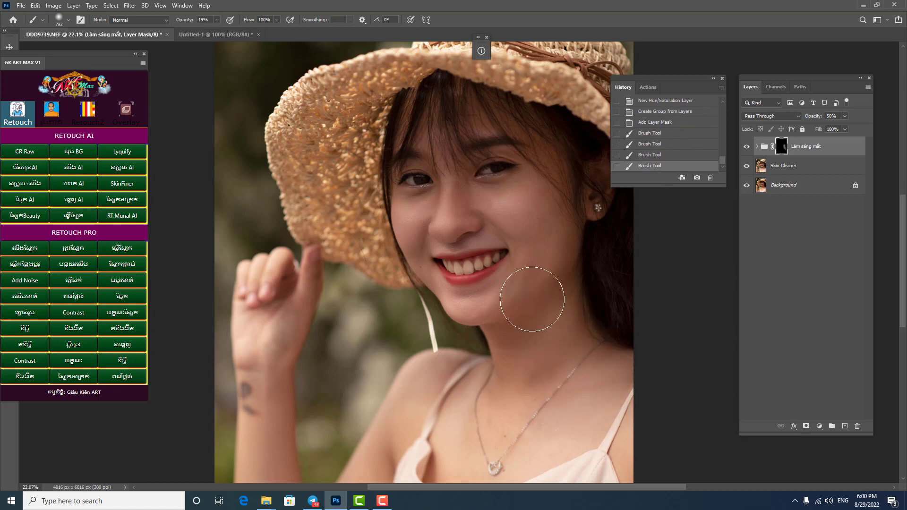
pyautogui.moveTo(478, 314)
pyautogui.mouseDown()
pyautogui.moveTo(567, 243)
pyautogui.moveTo(556, 294)
pyautogui.mouseUp()
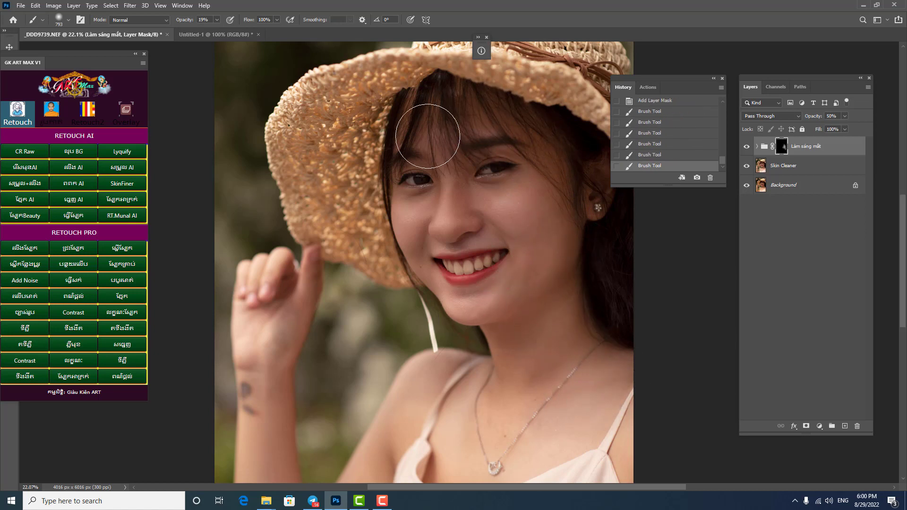
pyautogui.moveTo(427, 136); pyautogui.dragTo(449, 158)
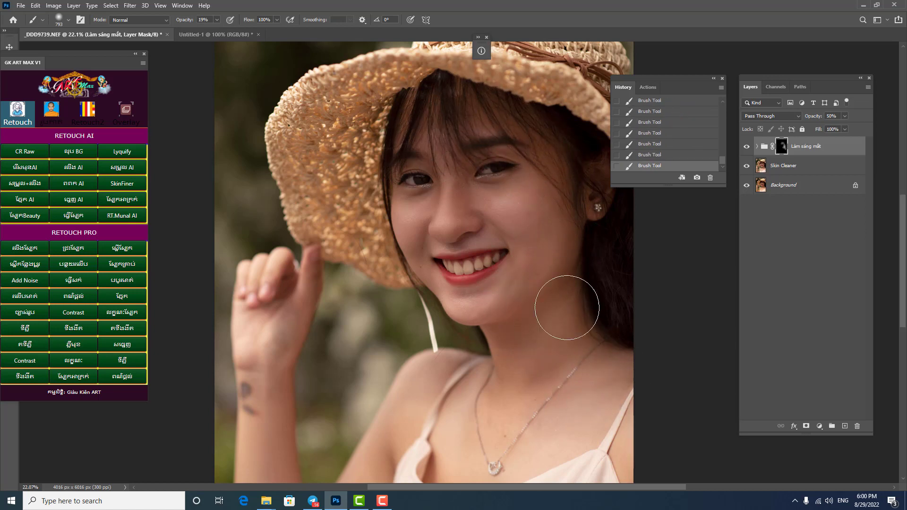
# Step: Resize the brush through 294, 693 and 240 px while repositioning the view on the face
pyautogui.scroll(-5, 567, 308)
pyautogui.scroll(-3, 523, 101)
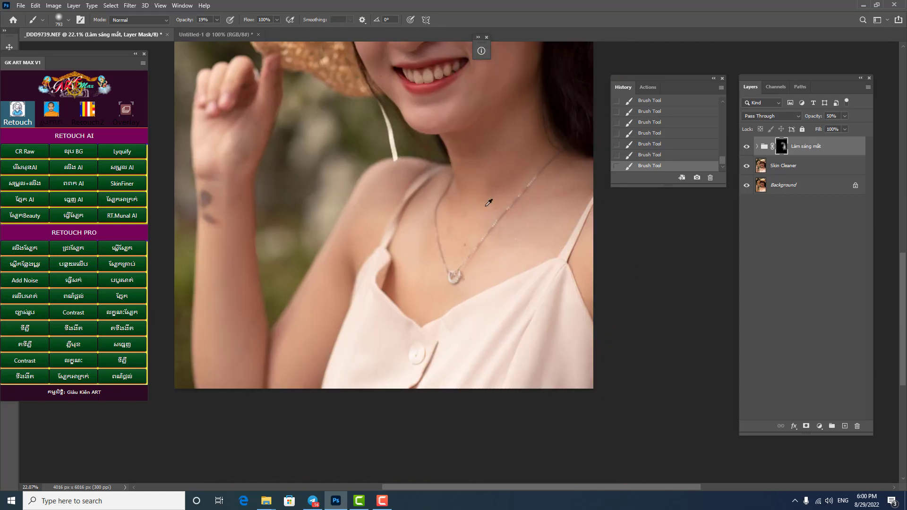
pyautogui.scroll(-2, 489, 203)
pyautogui.hscroll(5, 489, 203)
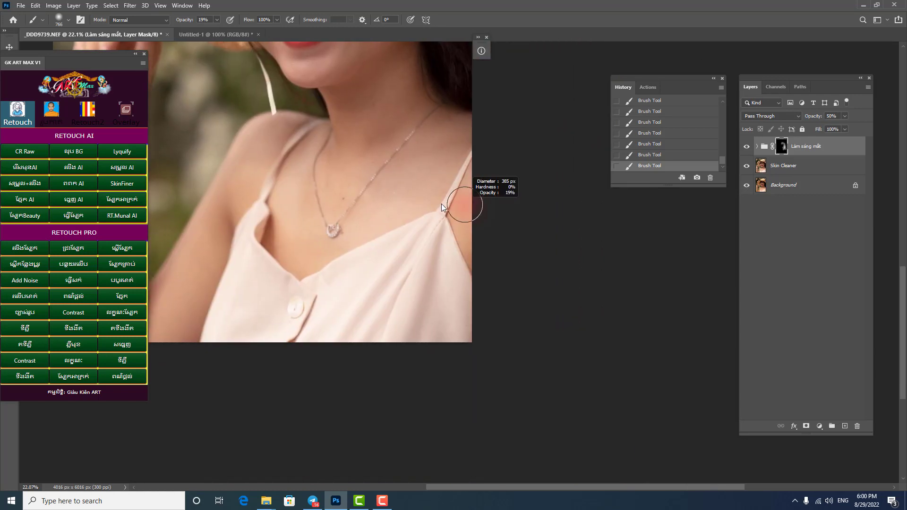
pyautogui.moveTo(442, 203); pyautogui.dragTo(434, 204)
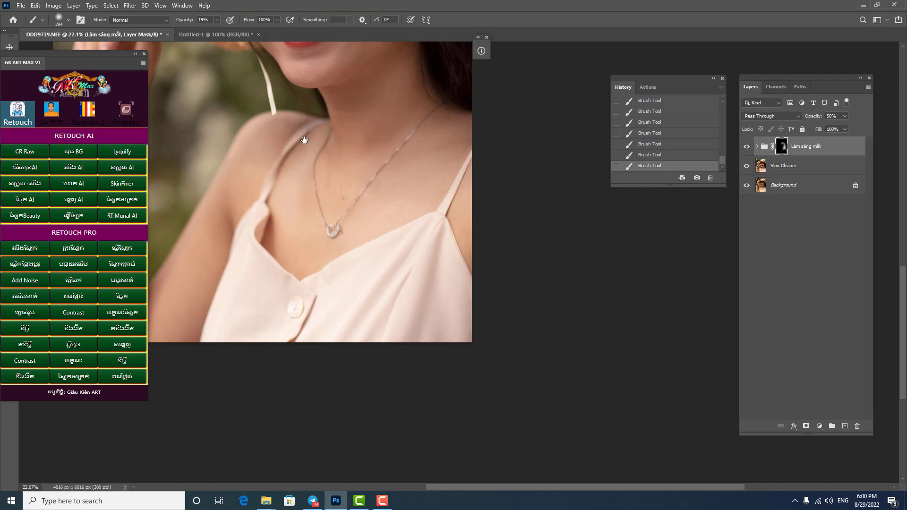
pyautogui.moveTo(305, 140); pyautogui.dragTo(337, 229)
pyautogui.moveTo(333, 163); pyautogui.dragTo(371, 163)
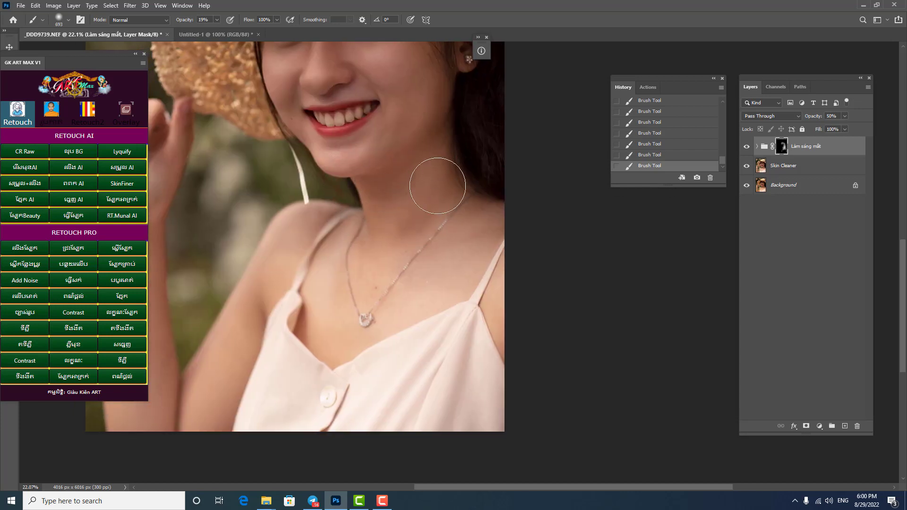
pyautogui.moveTo(437, 185); pyautogui.dragTo(451, 280)
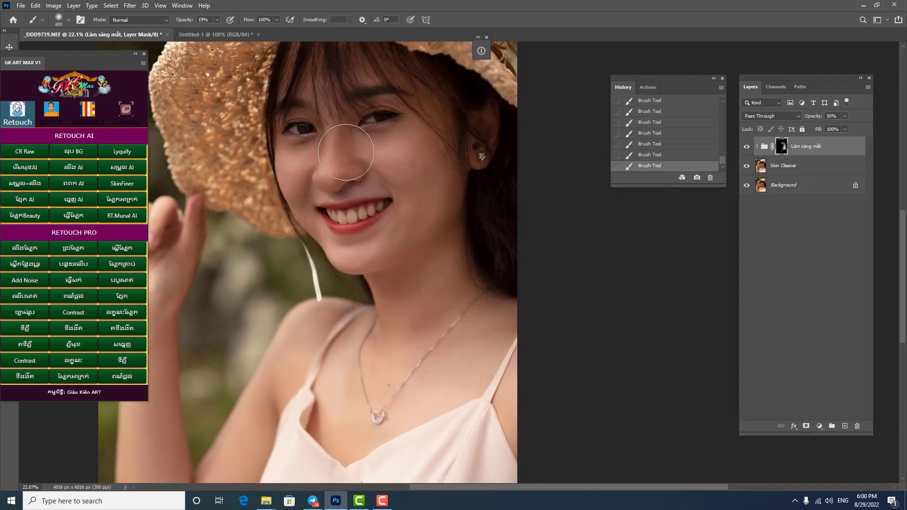
pyautogui.moveTo(416, 126); pyautogui.dragTo(396, 127)
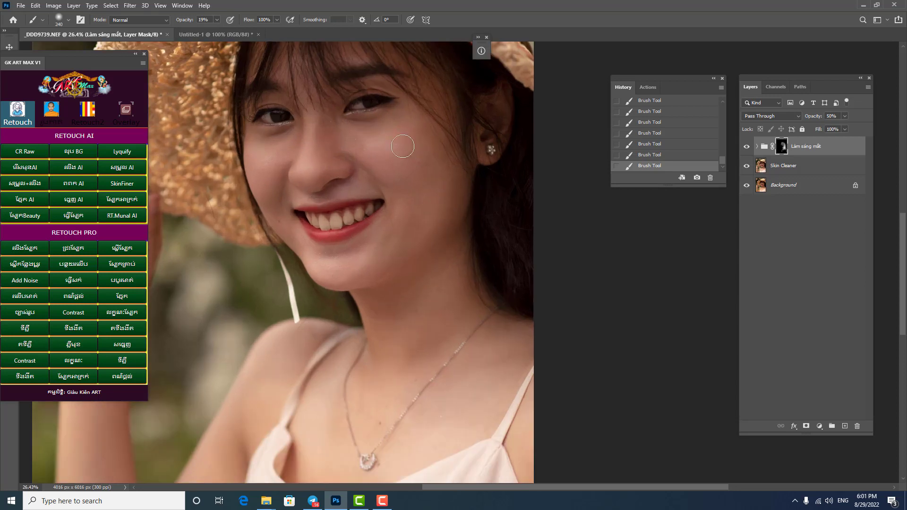
pyautogui.moveTo(435, 195); pyautogui.dragTo(453, 195)
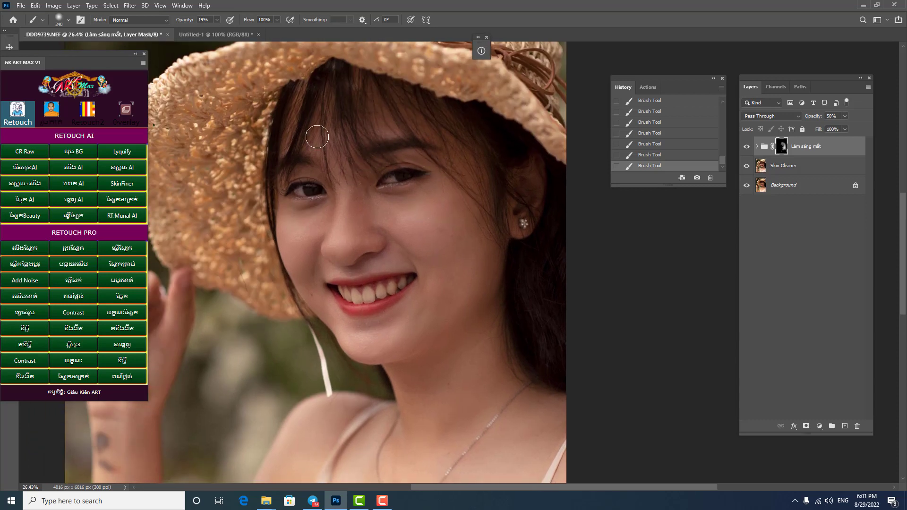
# Step: Toggle the Làm sáng mắt group's visibility off and on to compare the brightening
pyautogui.click(746, 147)
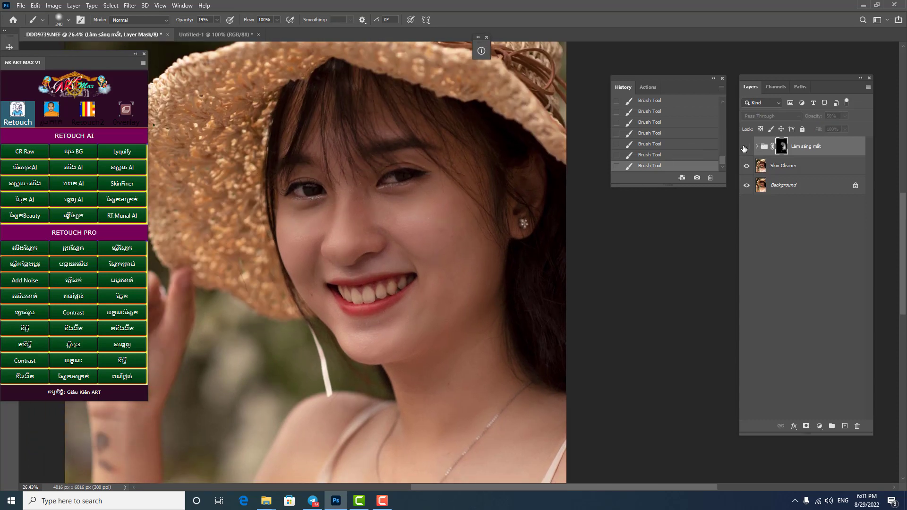
pyautogui.click(746, 147)
pyautogui.click(746, 147)
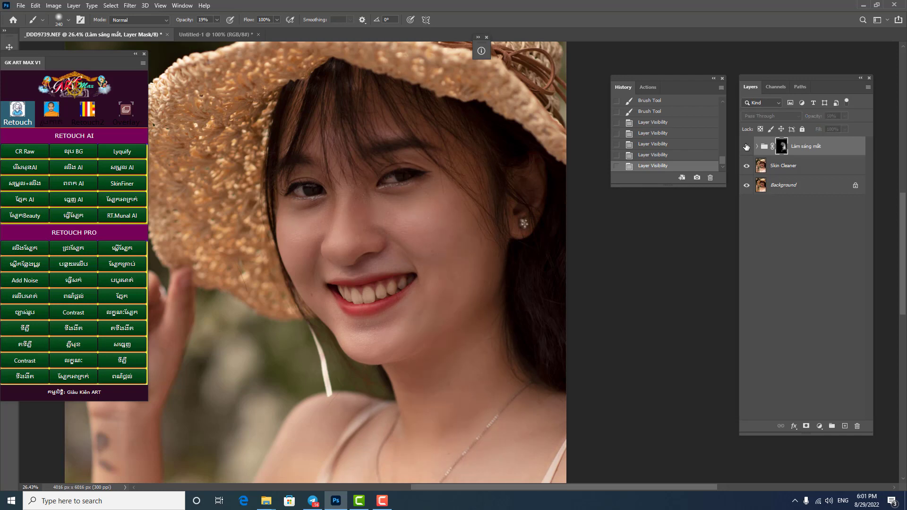
pyautogui.click(746, 147)
pyautogui.click(746, 146)
# Step: Paint two more brightening strokes onto the group's mask and recheck the before/after
pyautogui.moveTo(437, 284); pyautogui.dragTo(454, 411)
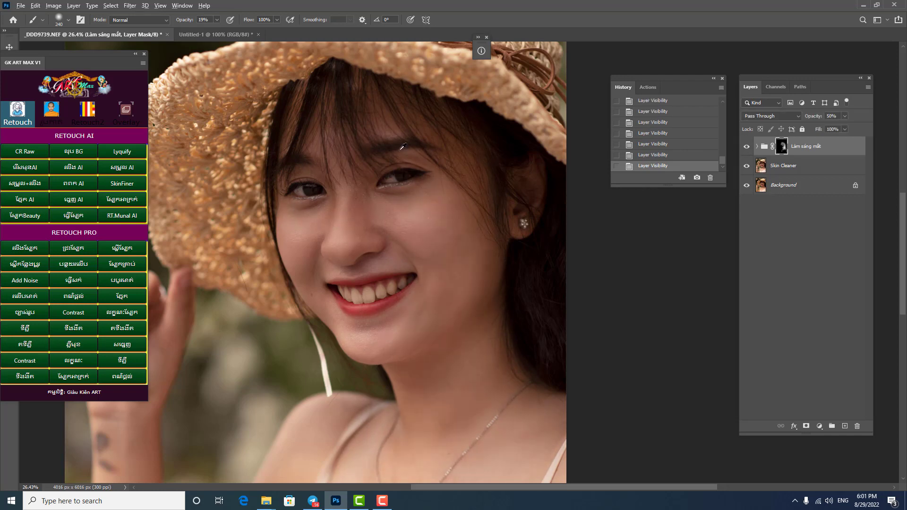
pyautogui.moveTo(453, 373); pyautogui.dragTo(480, 331)
pyautogui.scroll(-5, 480, 331)
pyautogui.scroll(3, 474, 332)
pyautogui.scroll(-1, 474, 332)
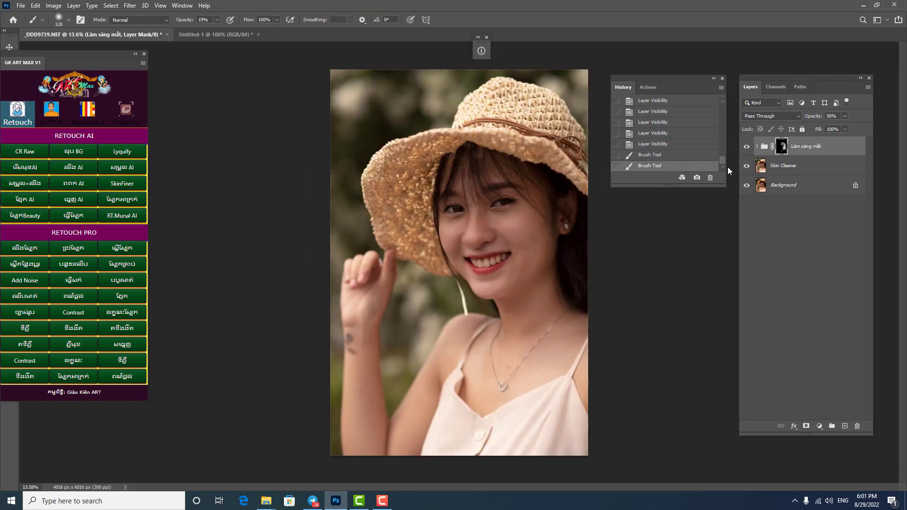
pyautogui.click(749, 147)
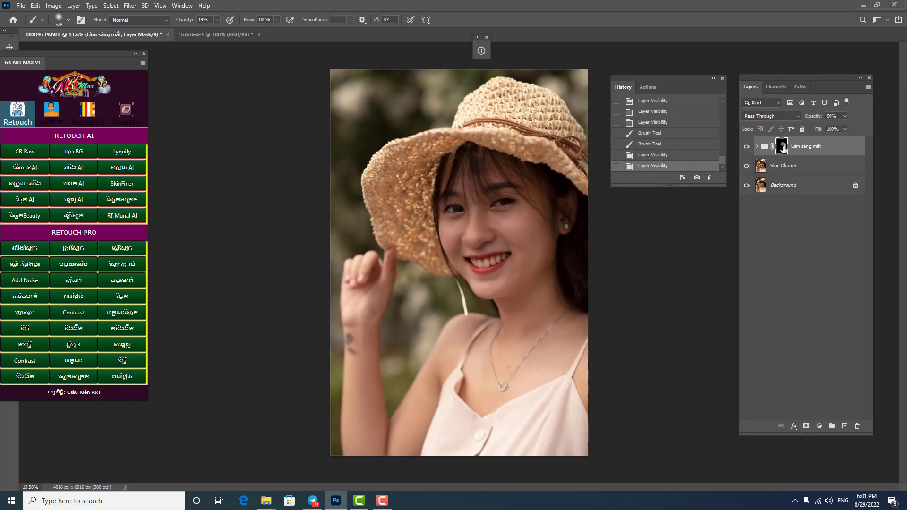
# Step: Select the Làm sáng mắt group together with Skin Cleaner and merge them with Ctrl+E
pyautogui.click(803, 148)
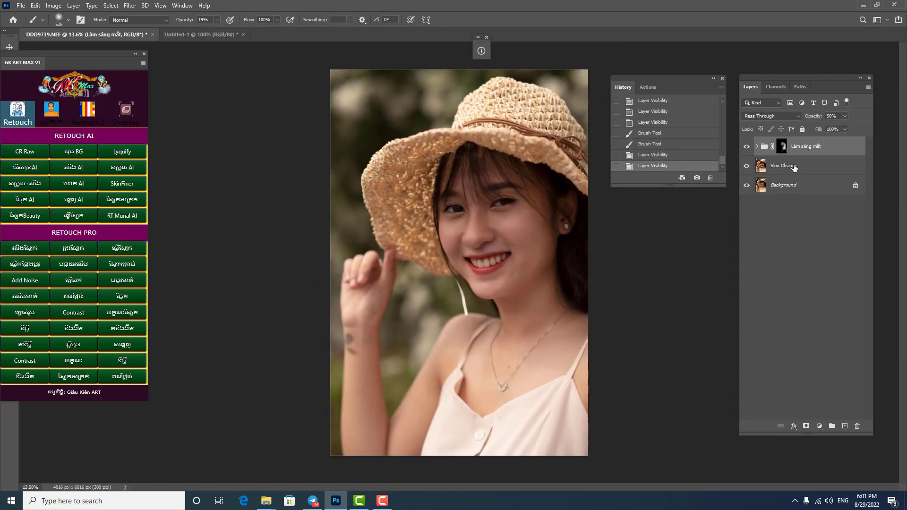
pyautogui.keyDown('shift'); pyautogui.click(792, 168); pyautogui.keyUp('shift')
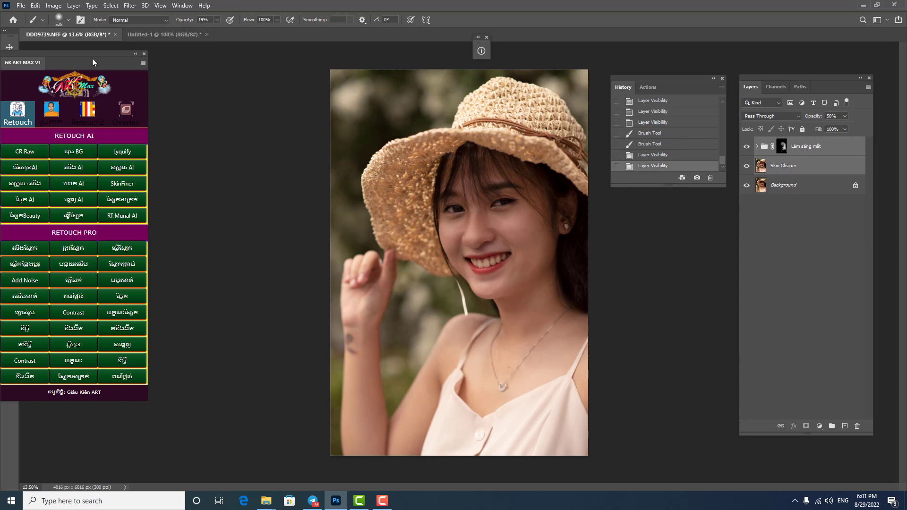
pyautogui.moveTo(93, 62); pyautogui.dragTo(210, 66)
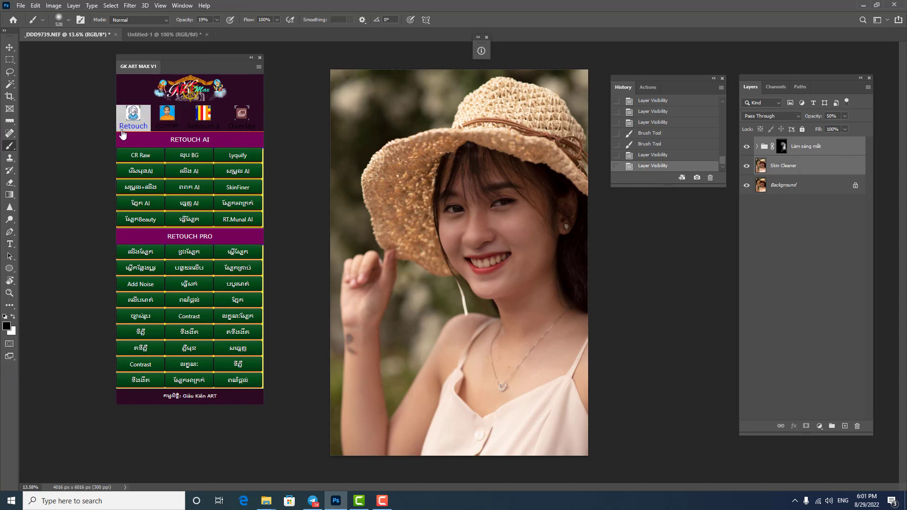
pyautogui.click(813, 147)
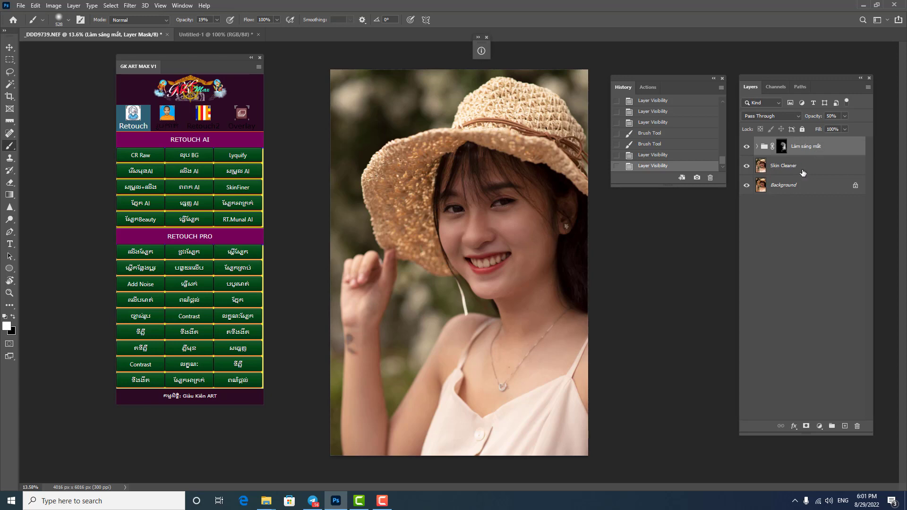
pyautogui.keyDown('shift'); pyautogui.click(802, 173); pyautogui.keyUp('shift')
pyautogui.hotkey('ctrl', 'e')
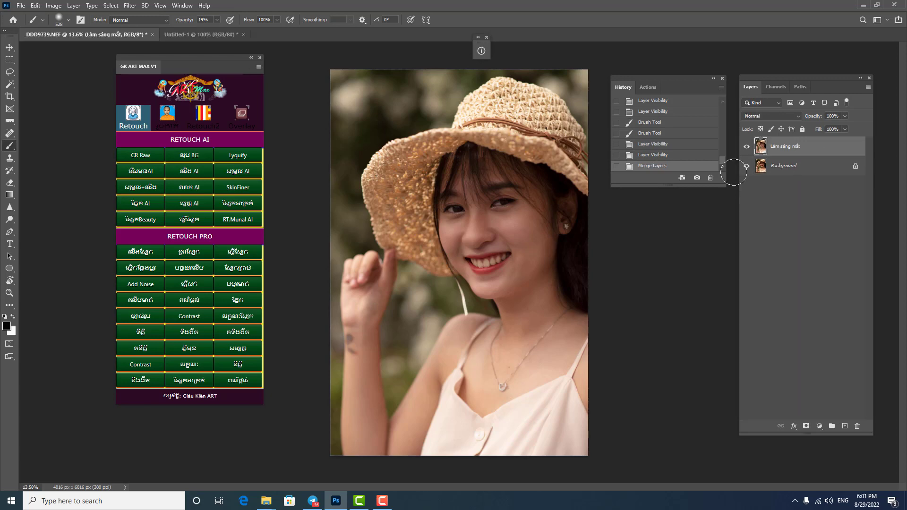
pyautogui.keyDown('ctrl'); pyautogui.click(562, 234); pyautogui.keyUp('ctrl')
pyautogui.moveTo(562, 235); pyautogui.dragTo(561, 237)
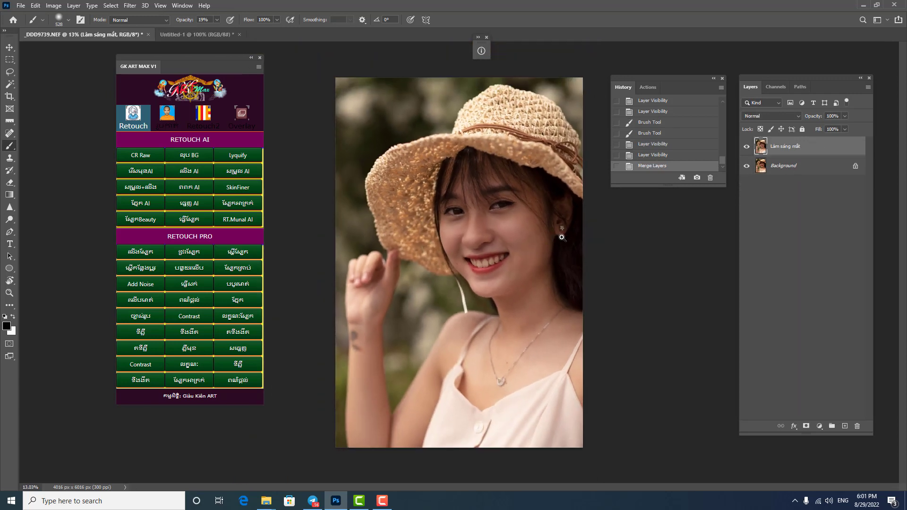
pyautogui.click(747, 148)
pyautogui.click(747, 148)
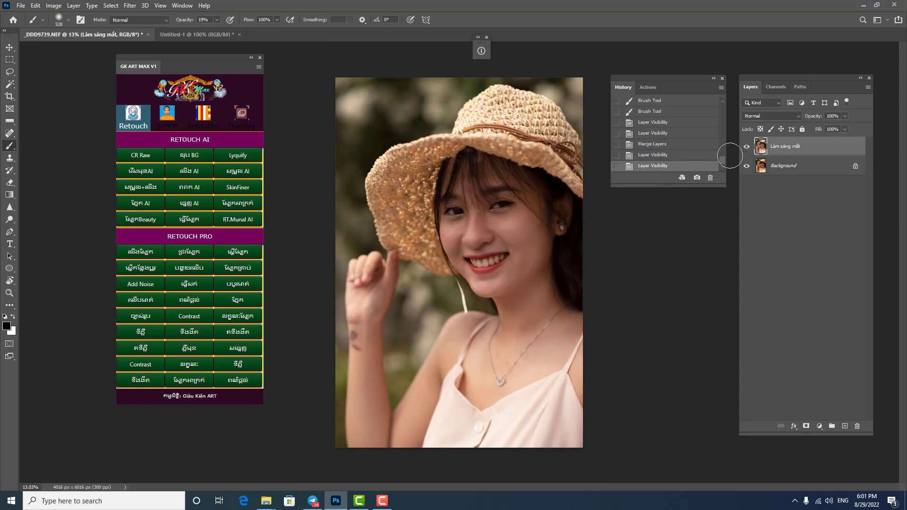
pyautogui.moveTo(507, 180); pyautogui.dragTo(524, 170)
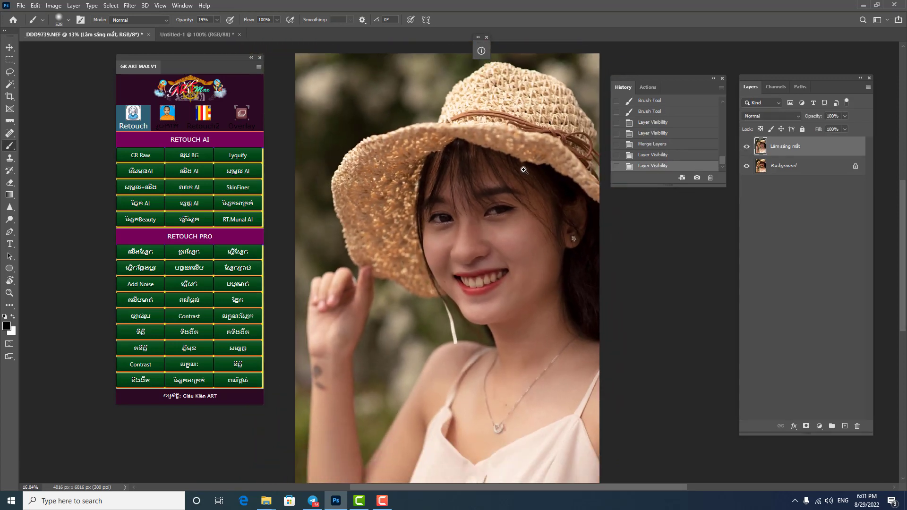
pyautogui.click(747, 148)
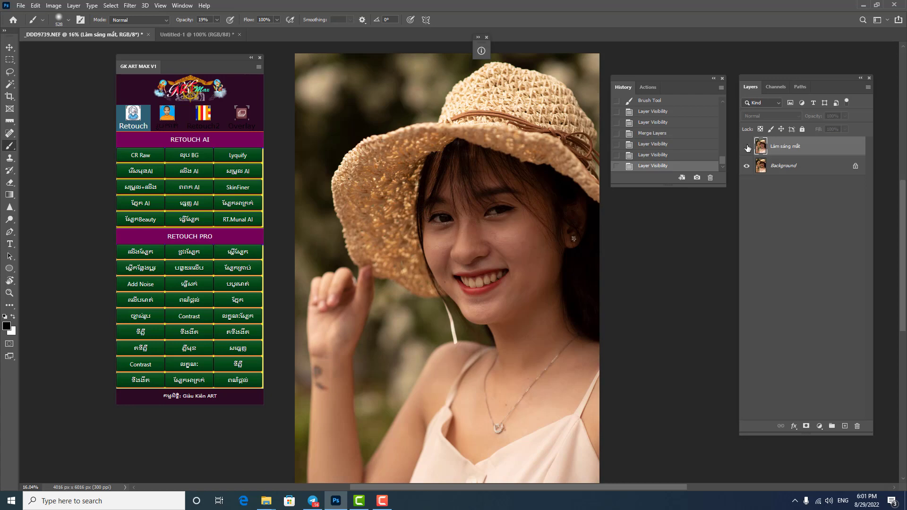
pyautogui.click(747, 148)
pyautogui.click(747, 148)
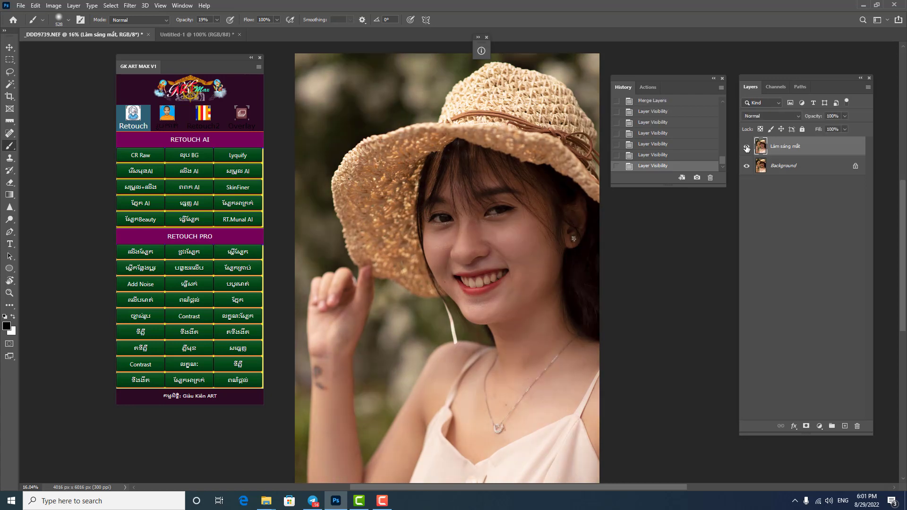
pyautogui.click(747, 147)
pyautogui.click(747, 147)
pyautogui.scroll(2, 554, 214)
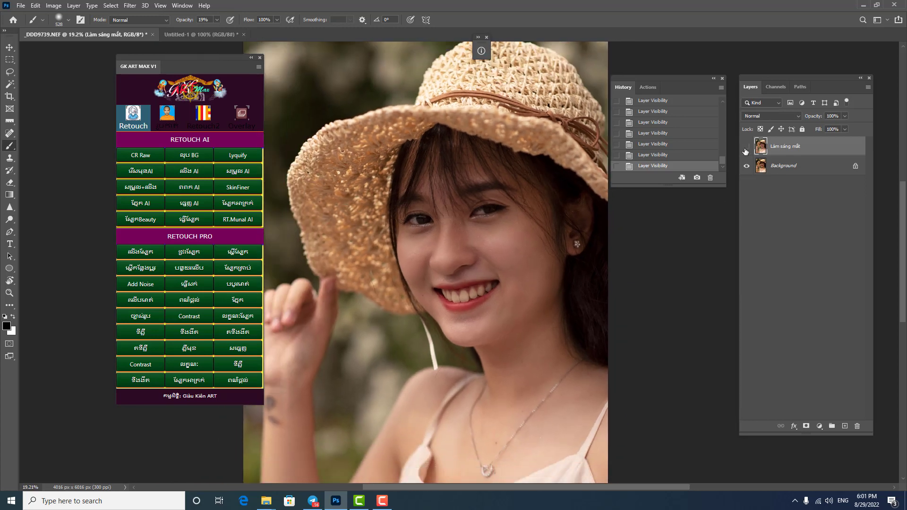
pyautogui.click(747, 148)
pyautogui.moveTo(217, 64); pyautogui.dragTo(188, 69)
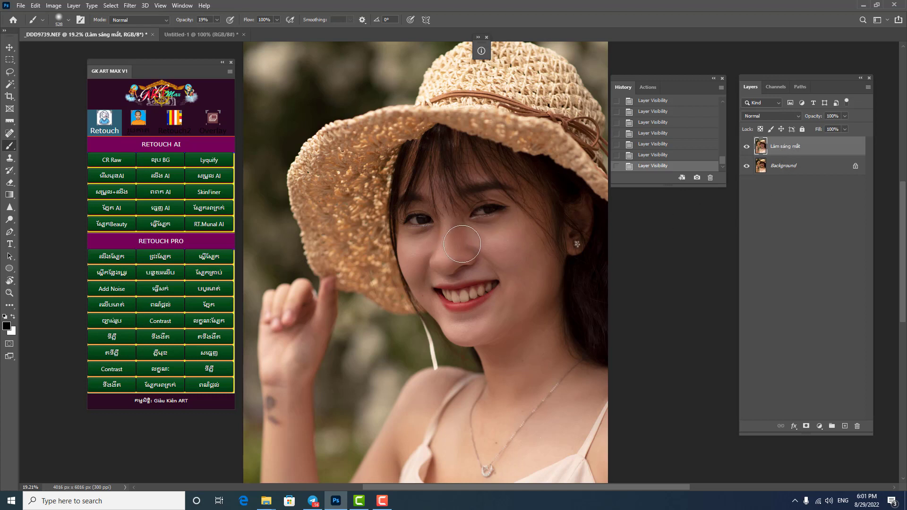
pyautogui.moveTo(197, 70); pyautogui.dragTo(149, 76)
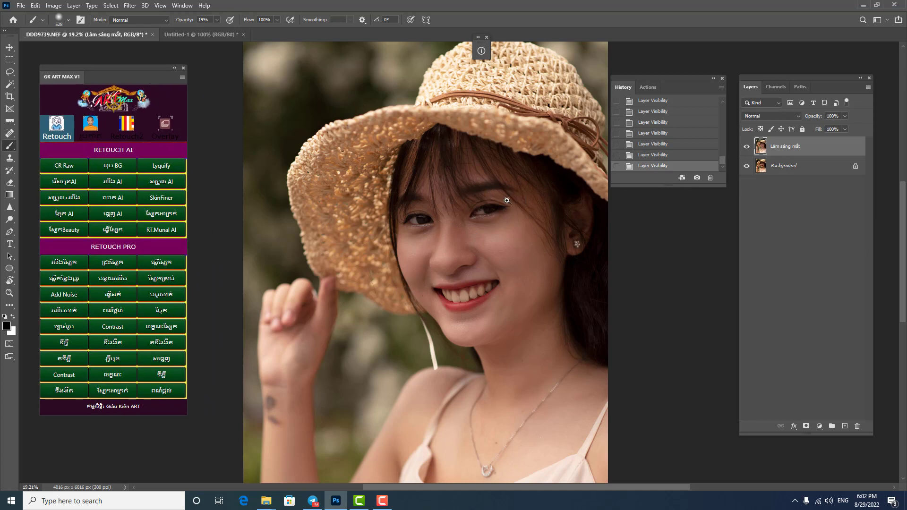
pyautogui.scroll(-1, 506, 200)
pyautogui.scroll(-1, 507, 200)
pyautogui.moveTo(166, 76); pyautogui.dragTo(203, 66)
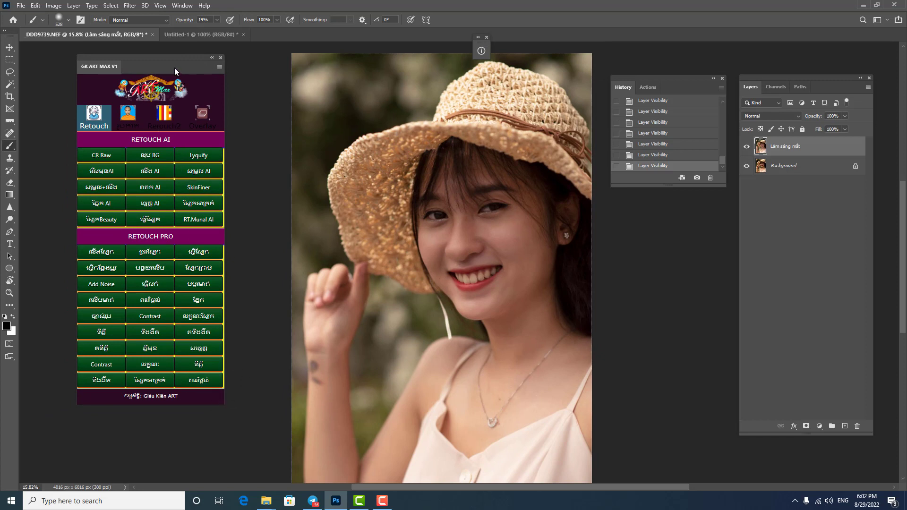
pyautogui.moveTo(174, 69); pyautogui.dragTo(177, 85)
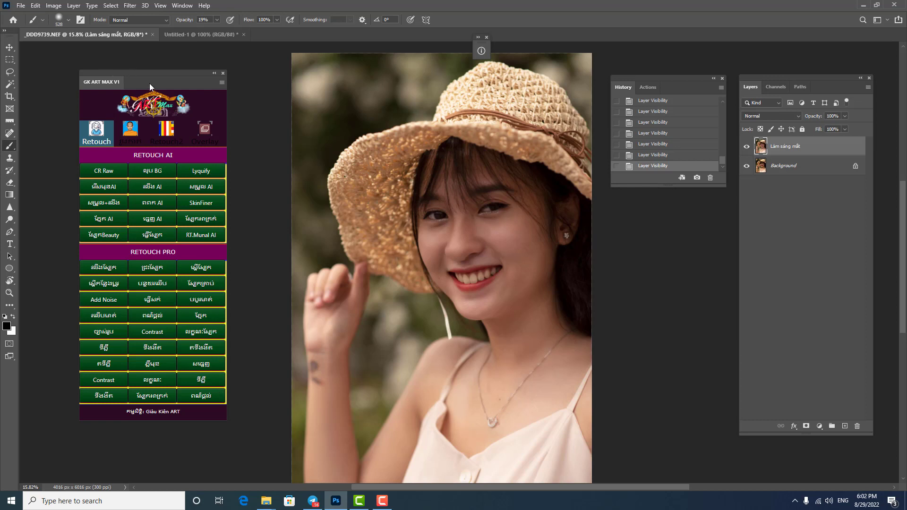
pyautogui.moveTo(150, 82); pyautogui.dragTo(123, 55)
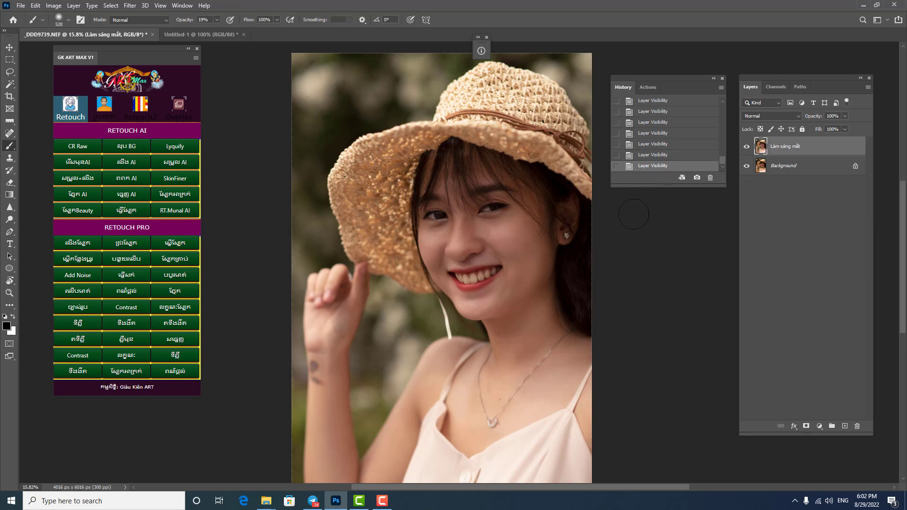
pyautogui.click(382, 502)
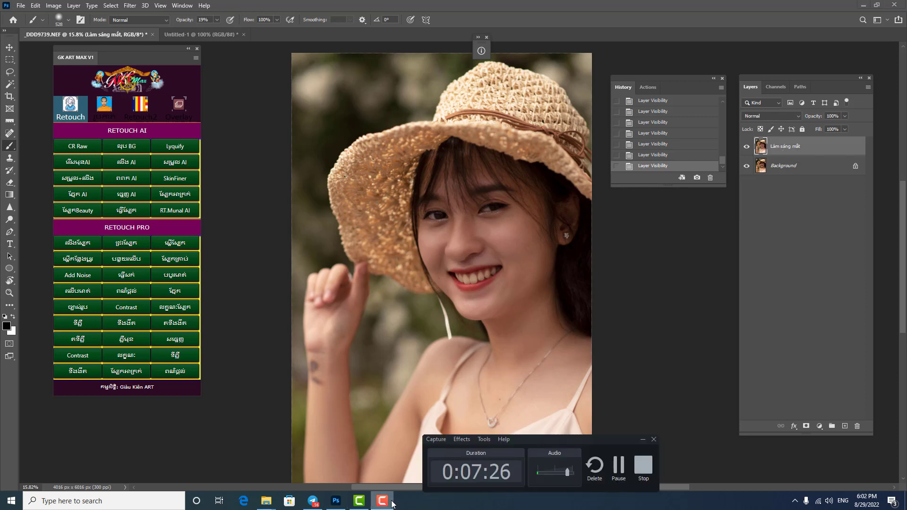